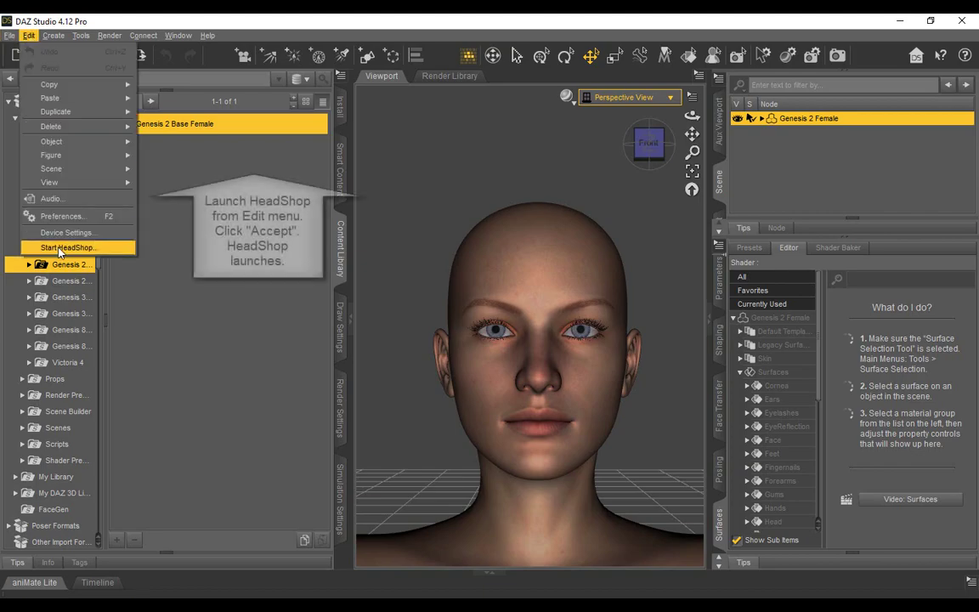
Launch HeadShop on the Genesis 2 Female figure and accept the HeadShop 6 launch settings
left_click(61, 248)
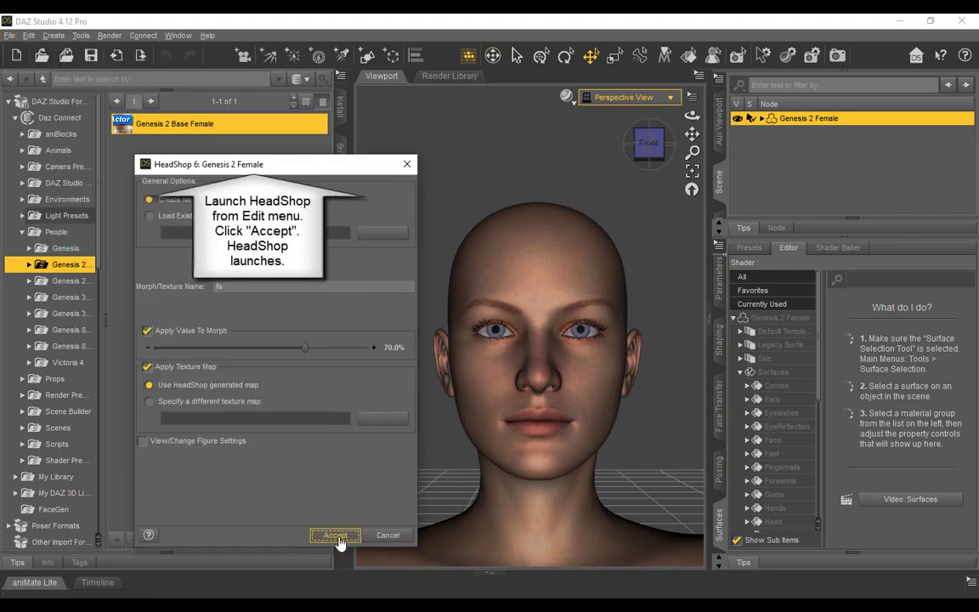
left_click(336, 537)
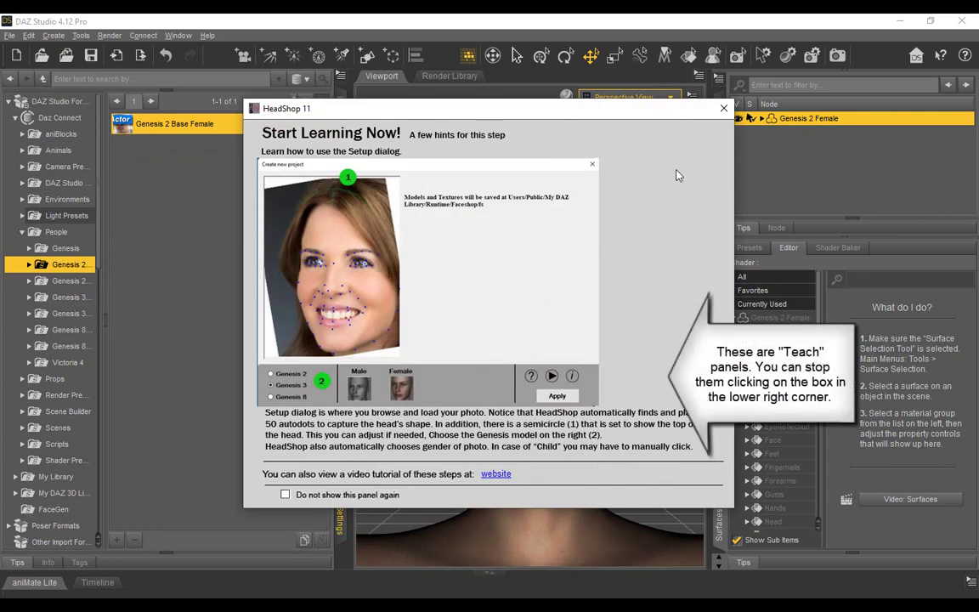
Dismiss the hints and load the freckled red-haired girl's portrait from Pictures as a single image
left_click(723, 108)
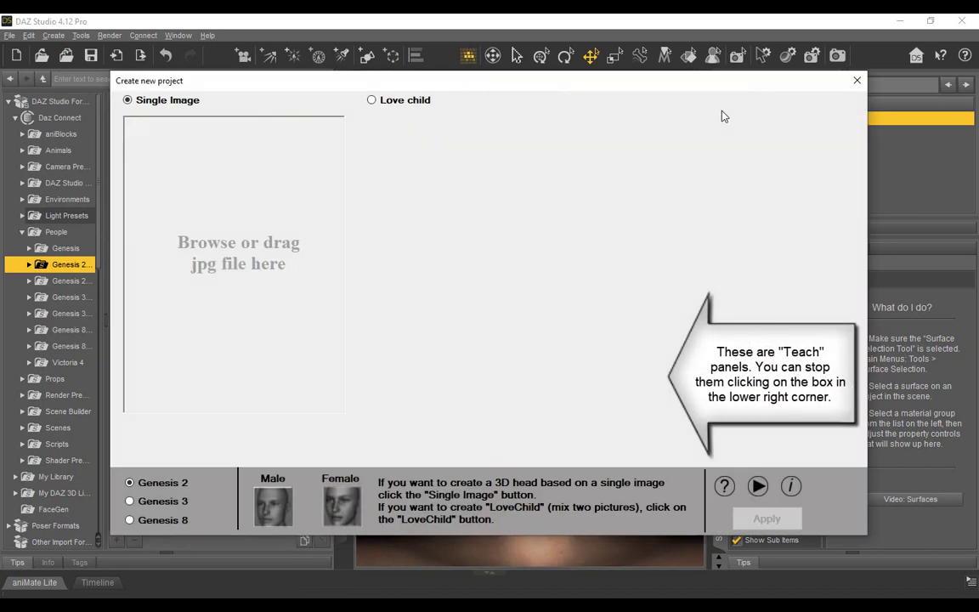
left_click(214, 263)
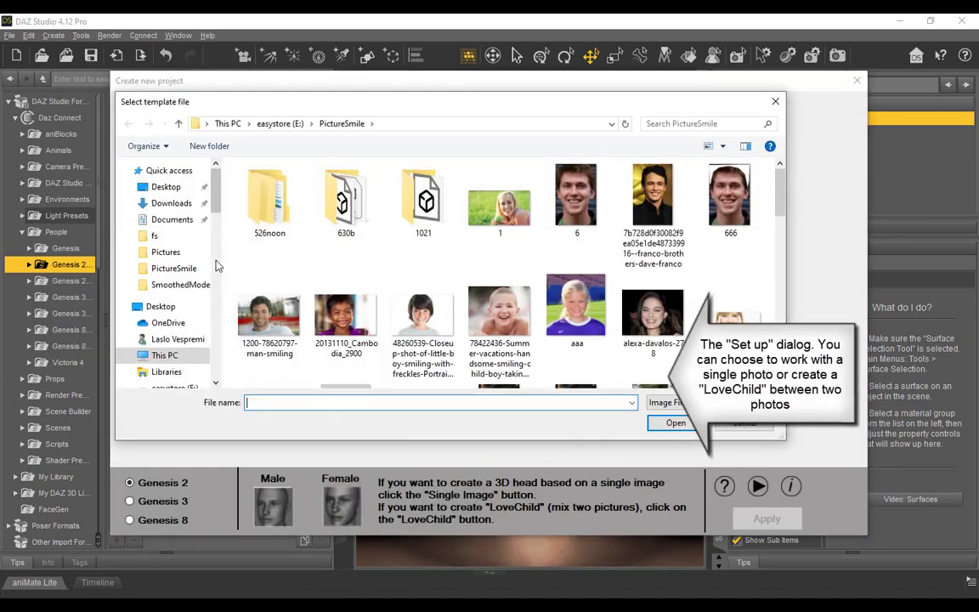
left_click(166, 251)
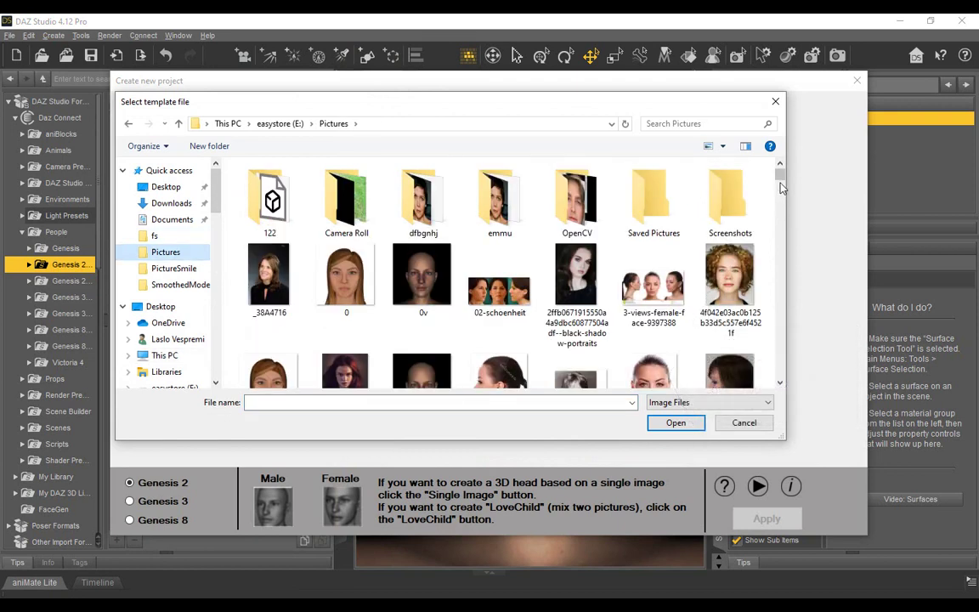
scroll(778, 207, "down", 10)
left_click_drag(778, 207, 780, 219)
left_click(345, 280)
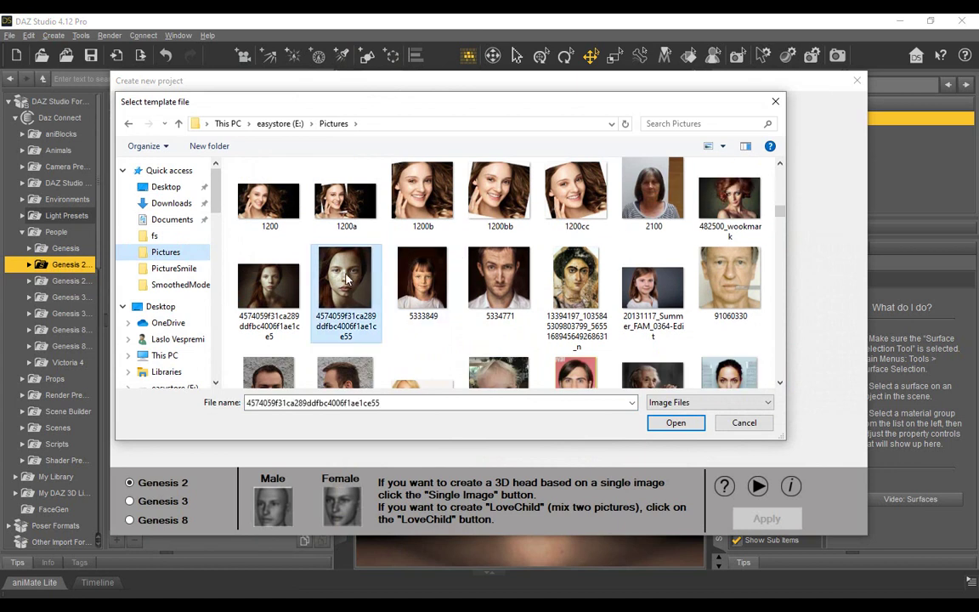
left_click(675, 423)
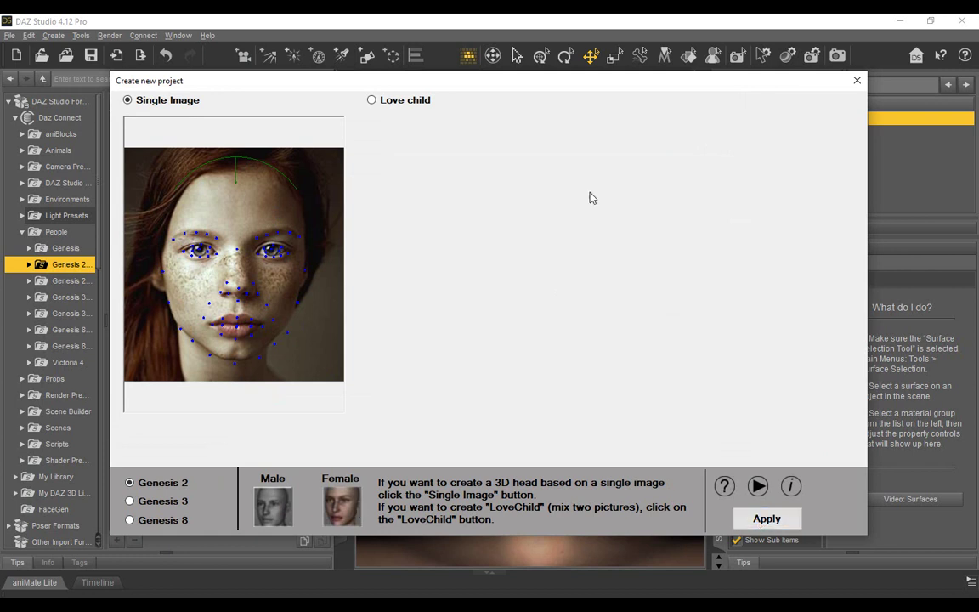
Switch to Love child mode and load the freckled girl's portrait as the first parent
left_click(371, 101)
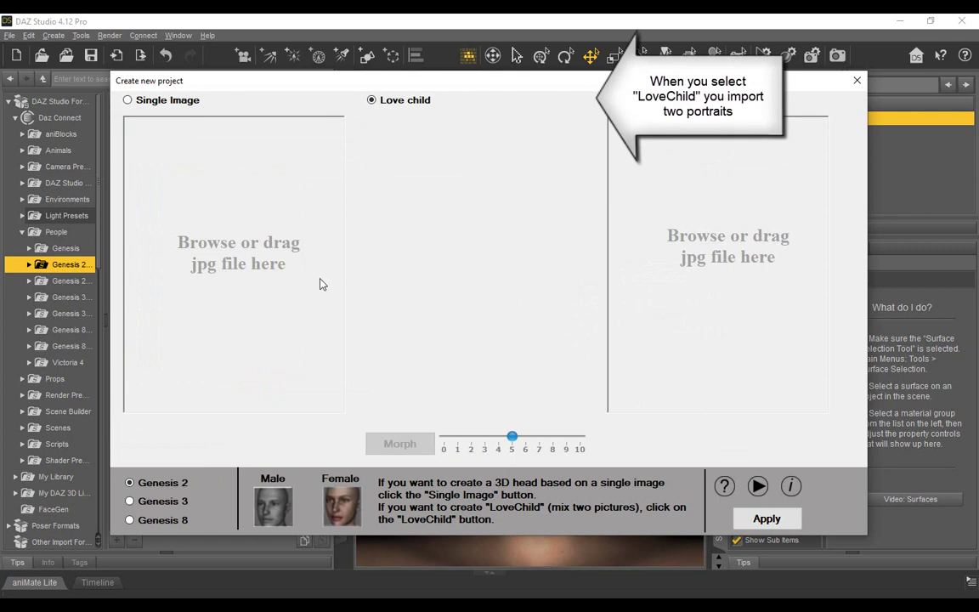
left_click(217, 283)
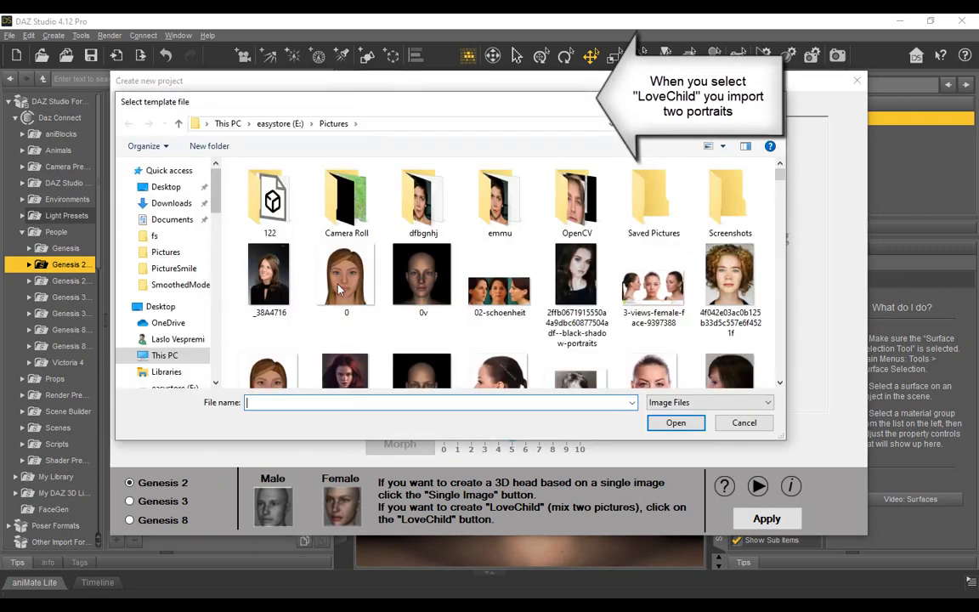
left_click_drag(779, 169, 780, 217)
left_click(345, 188)
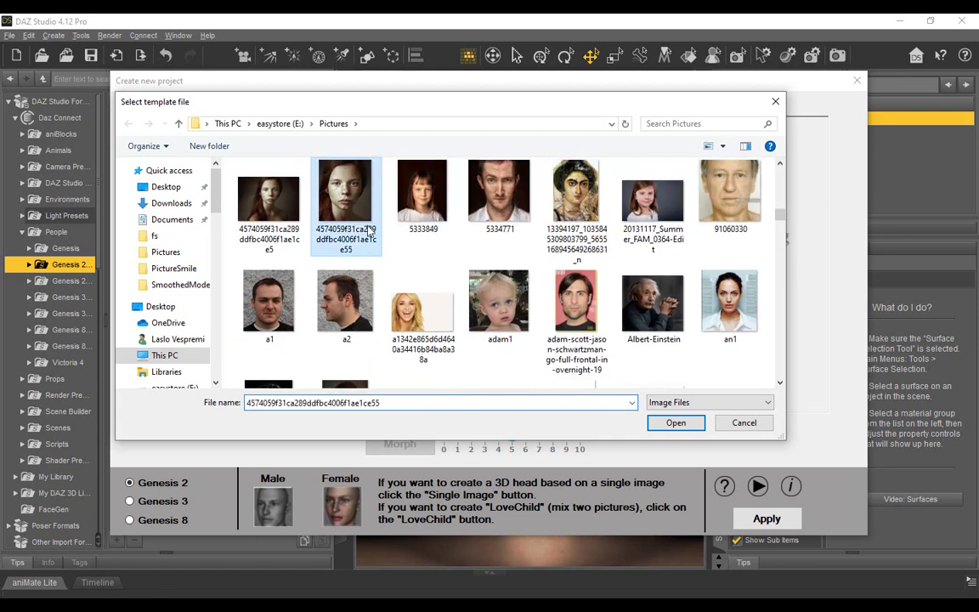
left_click(693, 424)
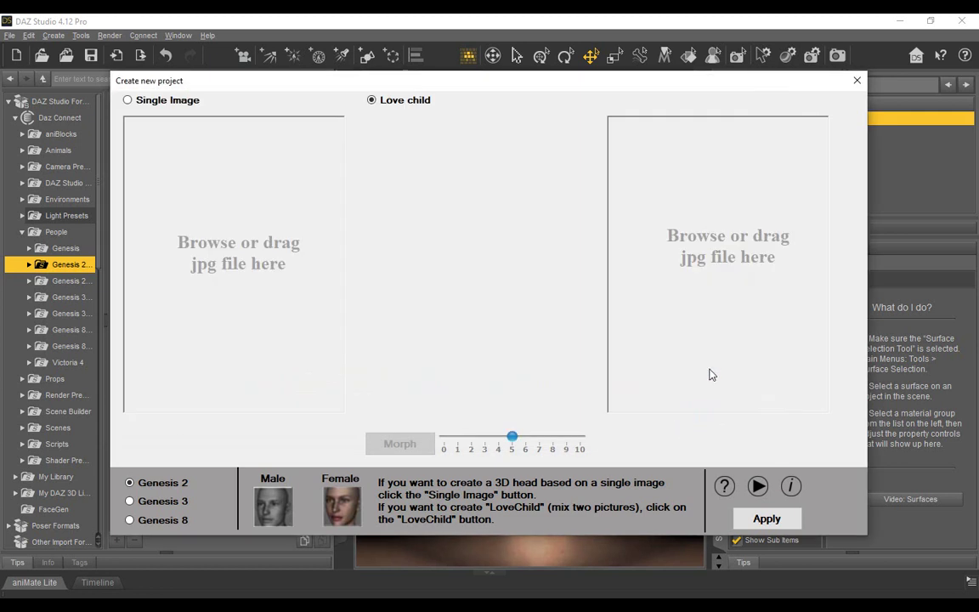
Load the smiling young man's photo 6 from PictureSmile as the second parent
left_click(726, 291)
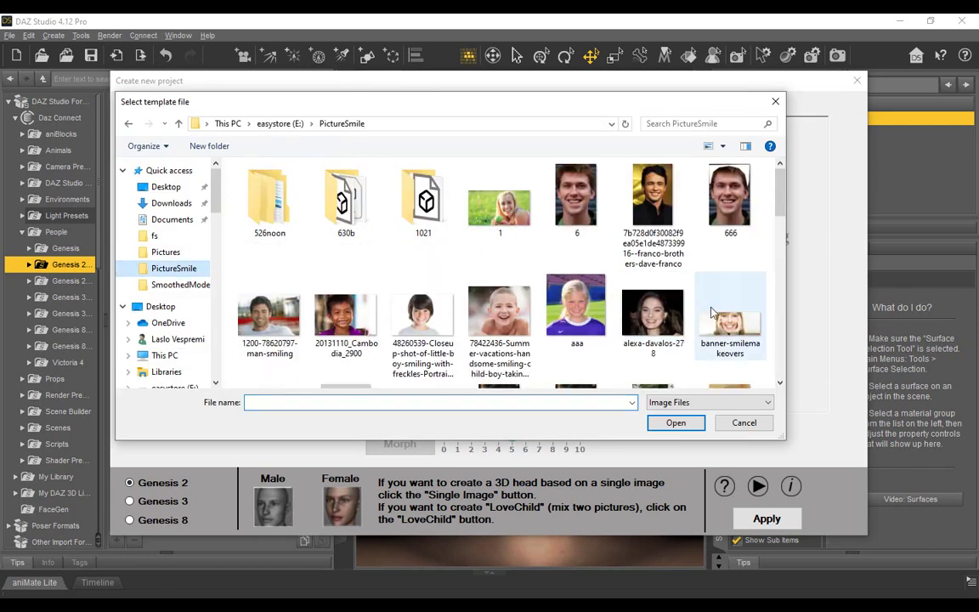
left_click(576, 200)
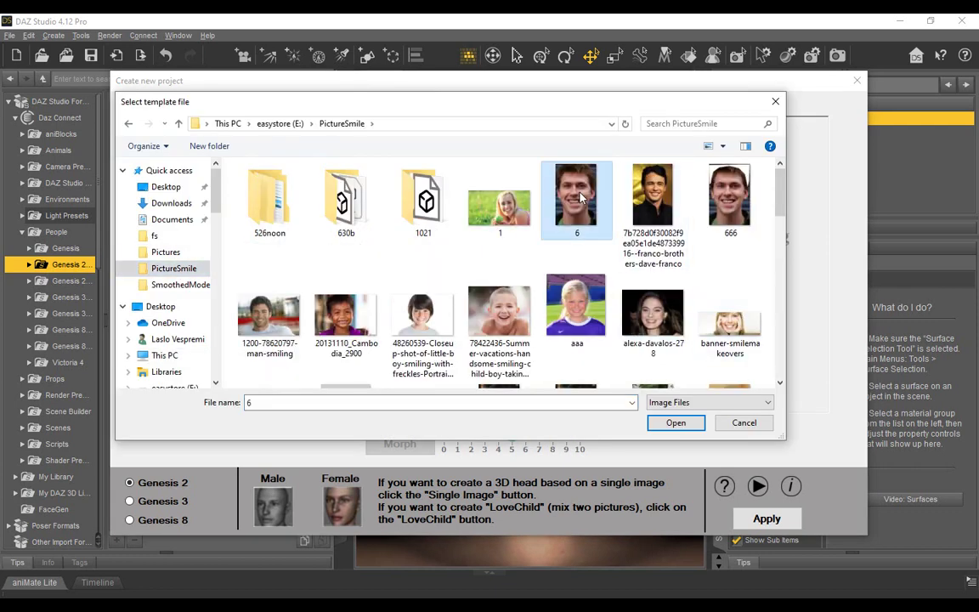
left_click(680, 422)
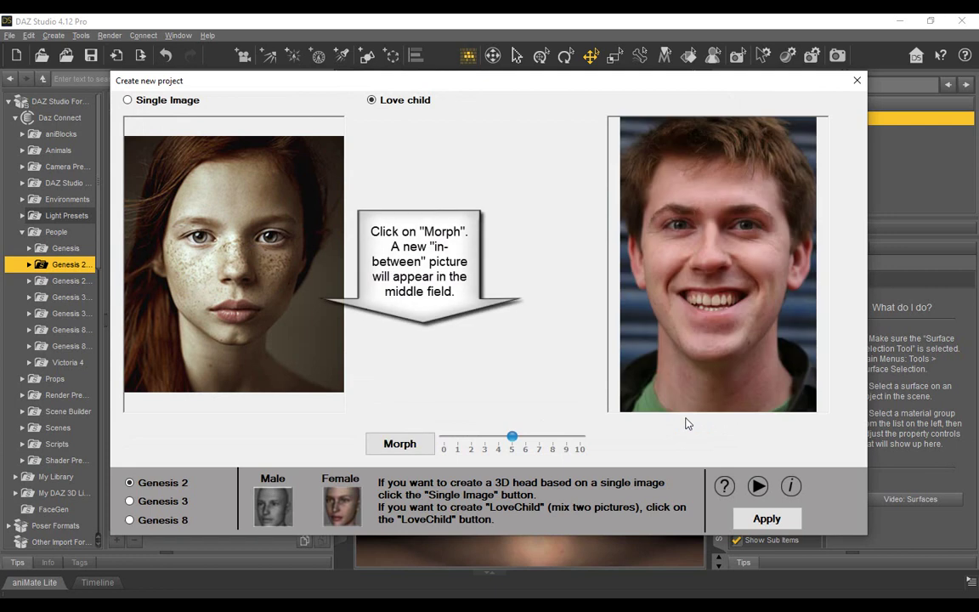
Morph the portraits, re-morph with the blend slider moved from 5 to 3, and lower the head-top arc
left_click(397, 444)
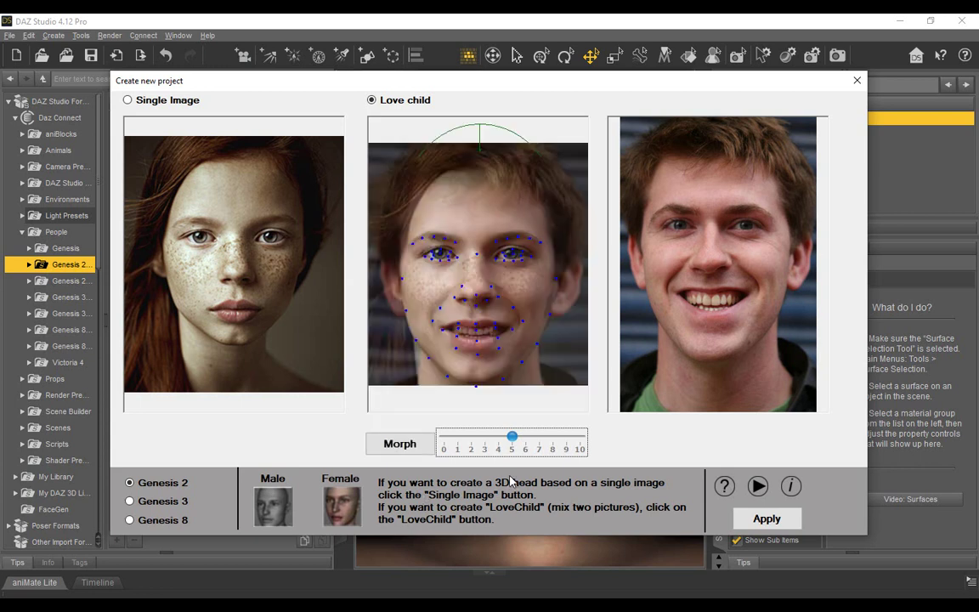
left_click_drag(512, 436, 484, 438)
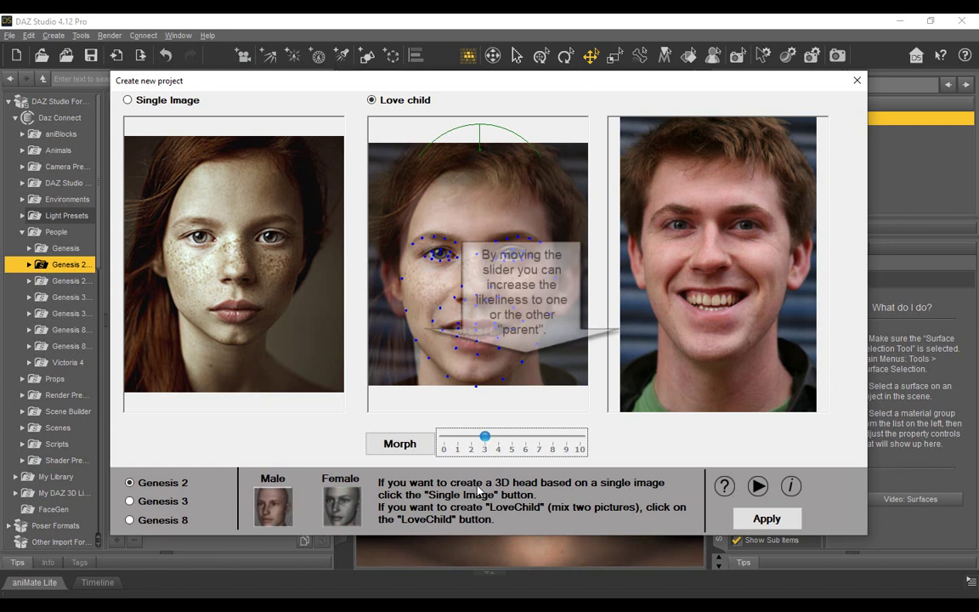
left_click(398, 445)
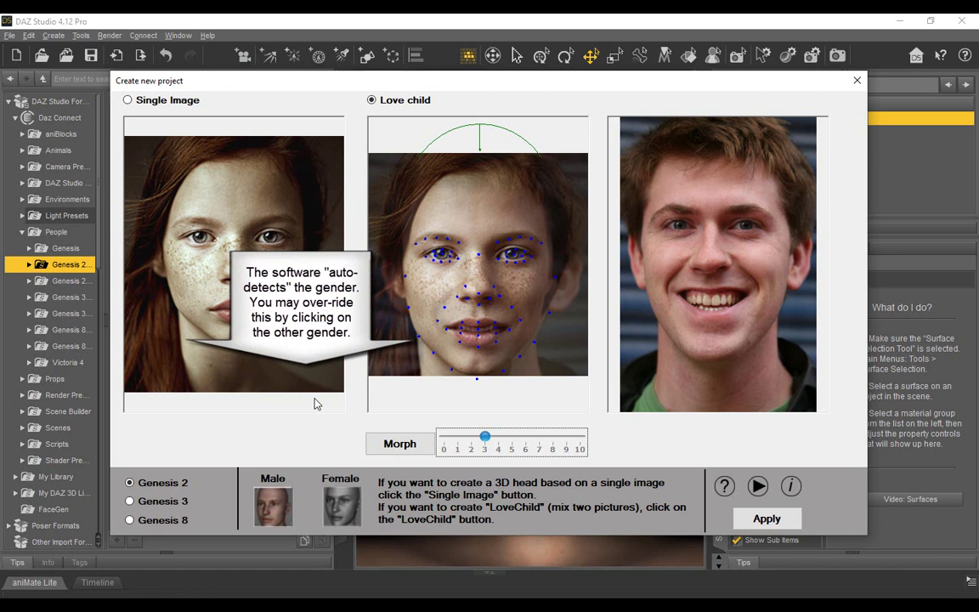
left_click_drag(480, 150, 480, 158)
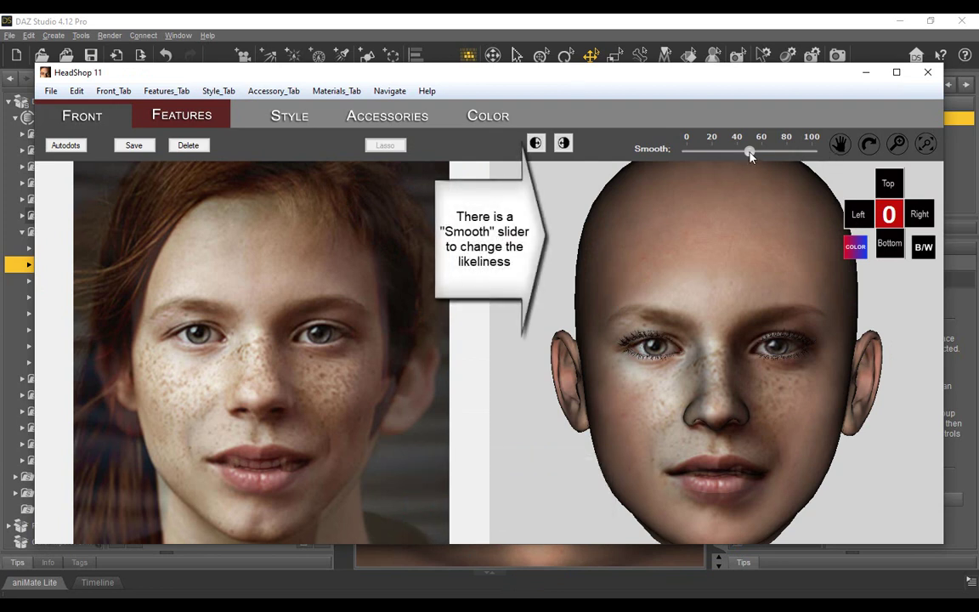
Raise Smooth to about 80, mirror the better-lit face half, and check the profile before resetting to front
left_click_drag(776, 156, 781, 156)
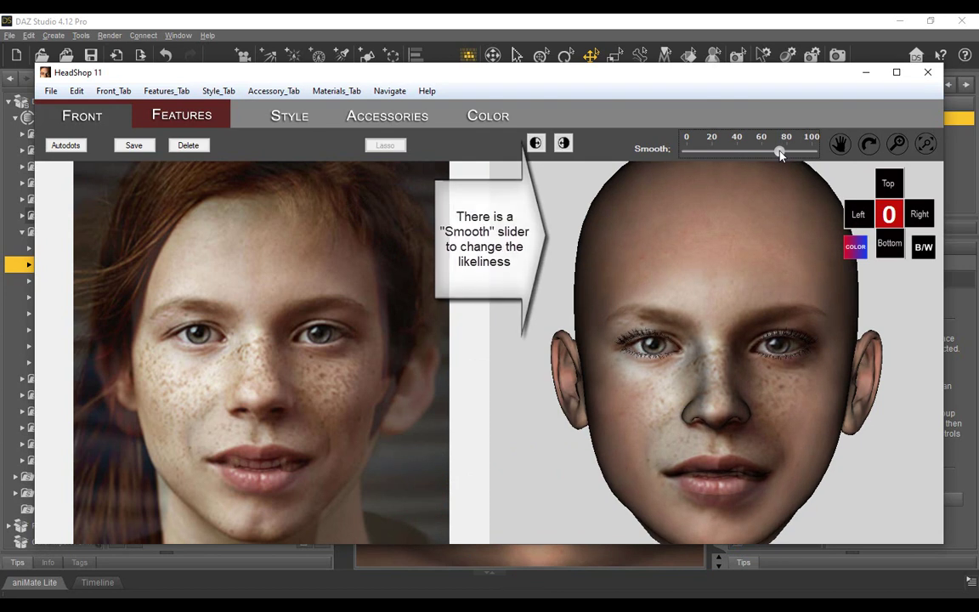
left_click_drag(781, 153, 787, 154)
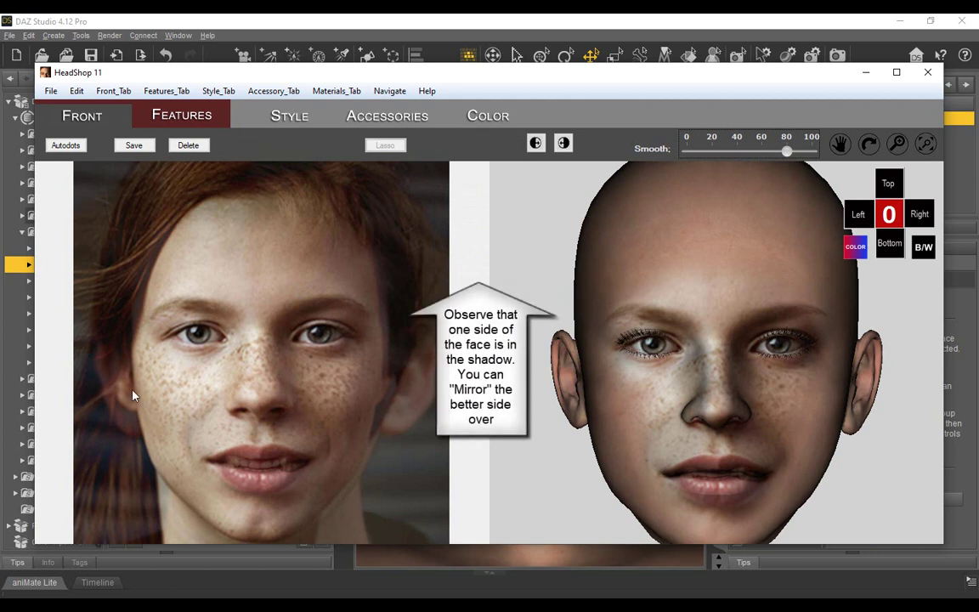
left_click(535, 142)
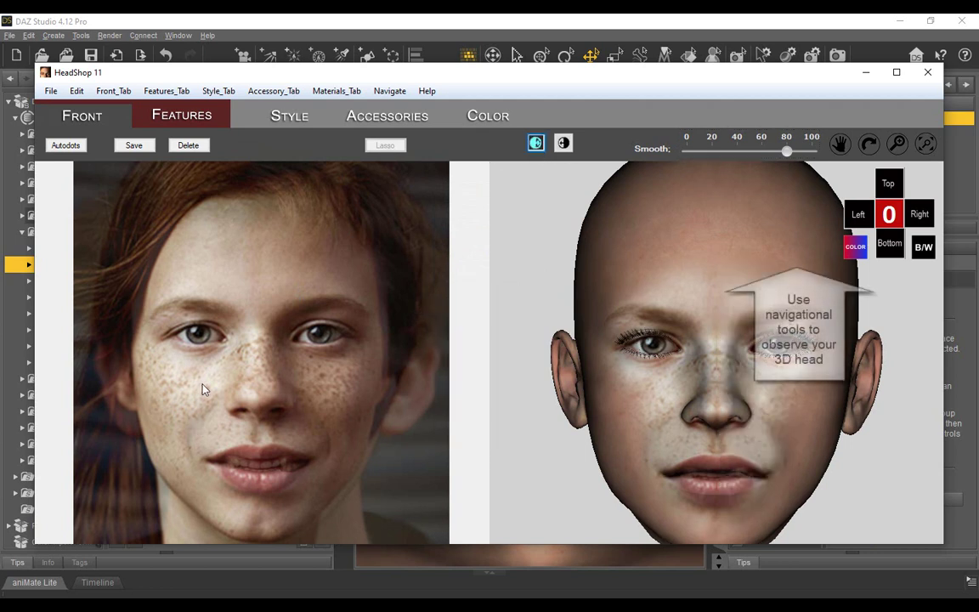
left_click(868, 148)
left_click_drag(764, 339, 743, 304)
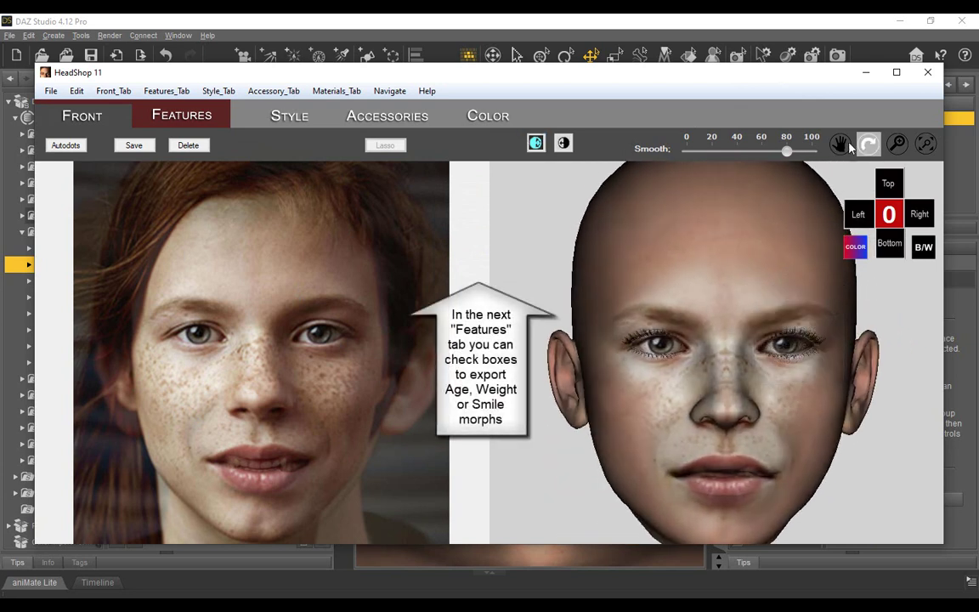
left_click(889, 214)
On the Features page, tick the Age and Weight morph checkboxes for export
left_click(289, 116)
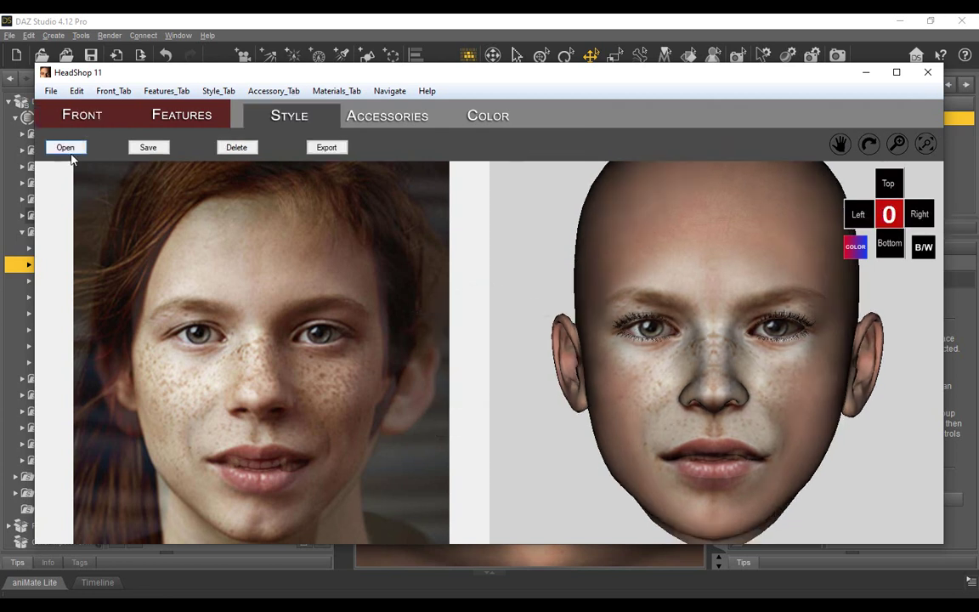
left_click(224, 111)
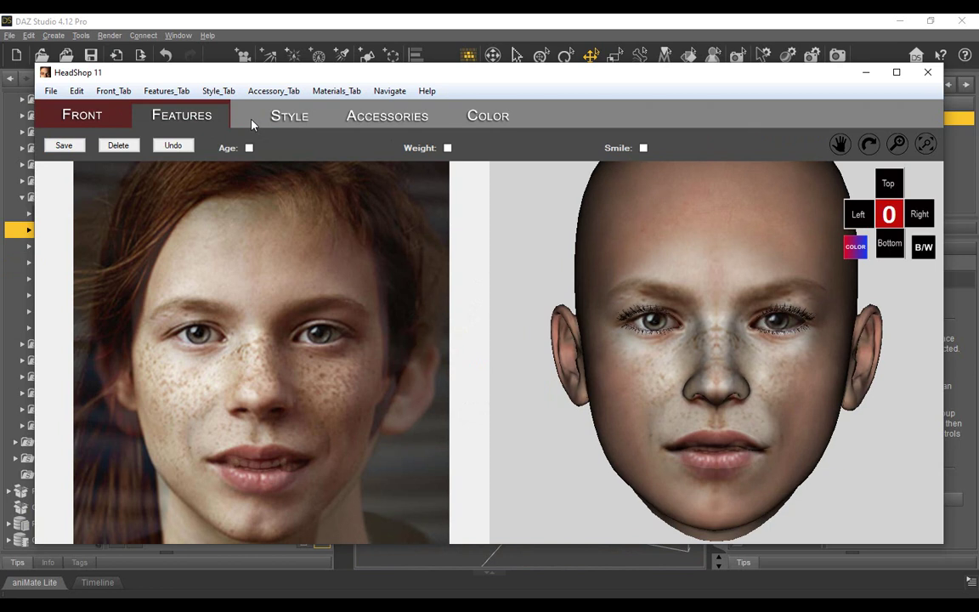
left_click(249, 147)
left_click(446, 148)
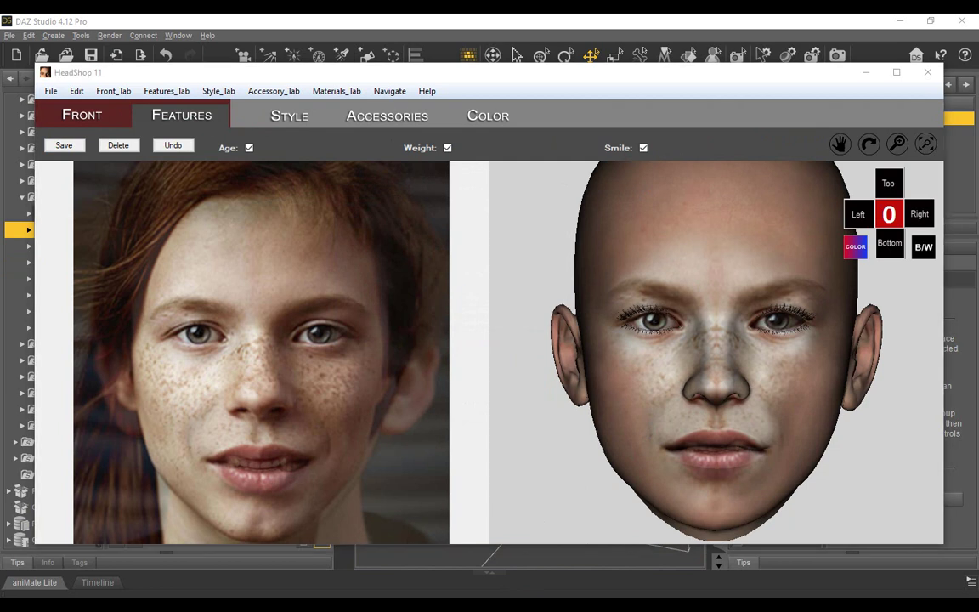
Drag a short hairstyle from the Styles library onto the face and name the part Hair
left_click(65, 147)
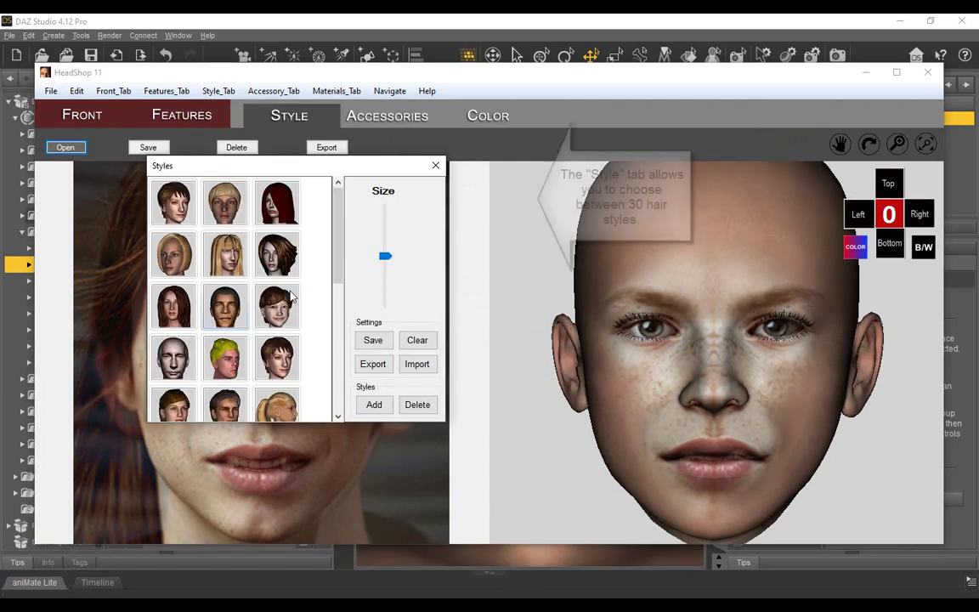
left_click_drag(334, 231, 328, 341)
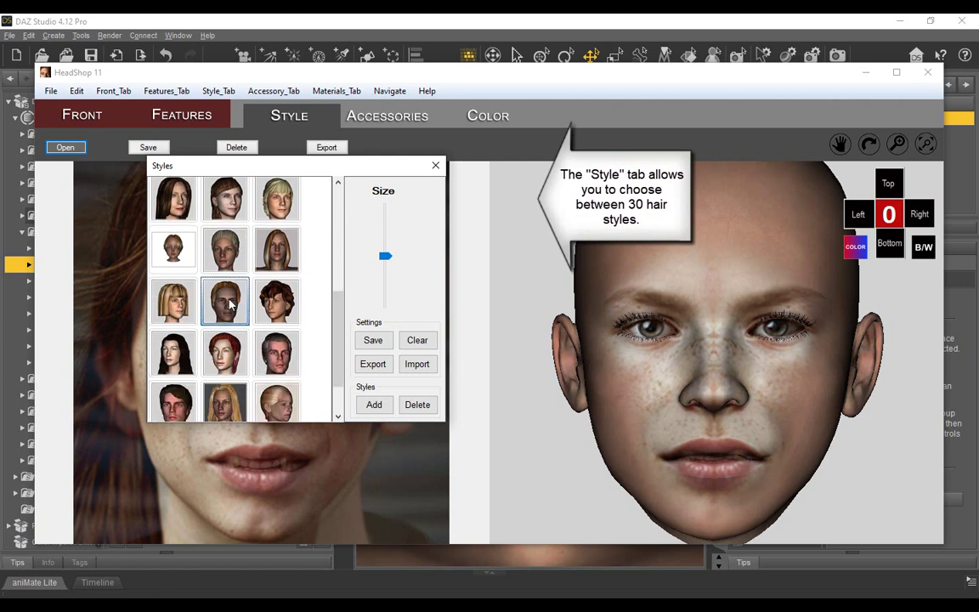
left_click_drag(238, 307, 720, 306)
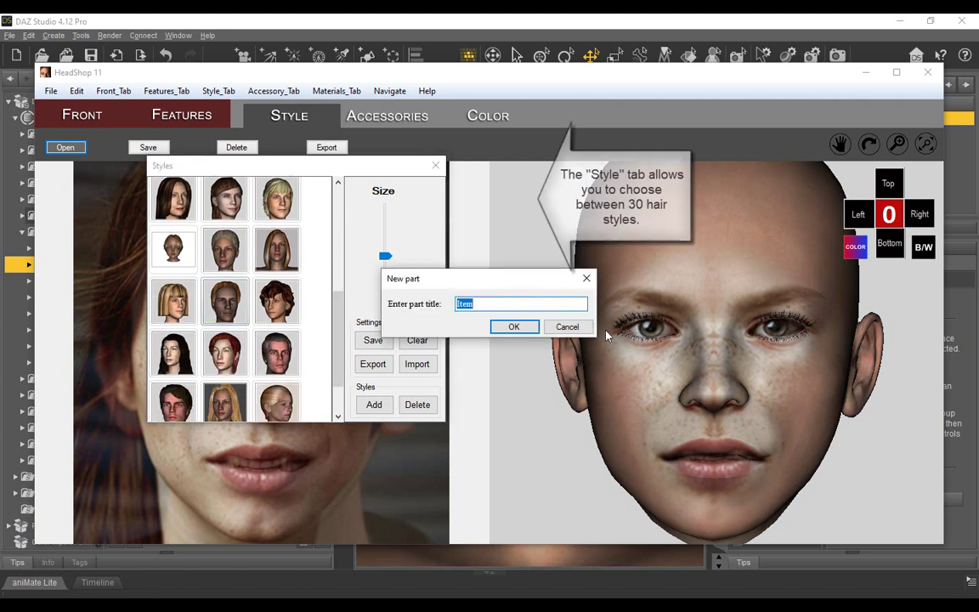
type("Hair")
left_click(516, 329)
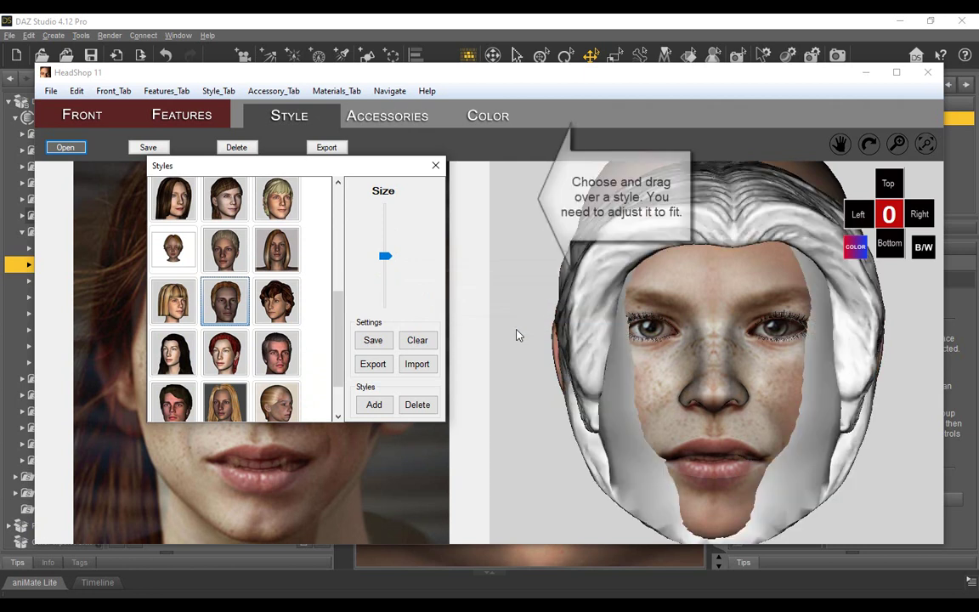
Move the hair mesh over the back of the skull, checking the fit from side views
left_click(858, 214)
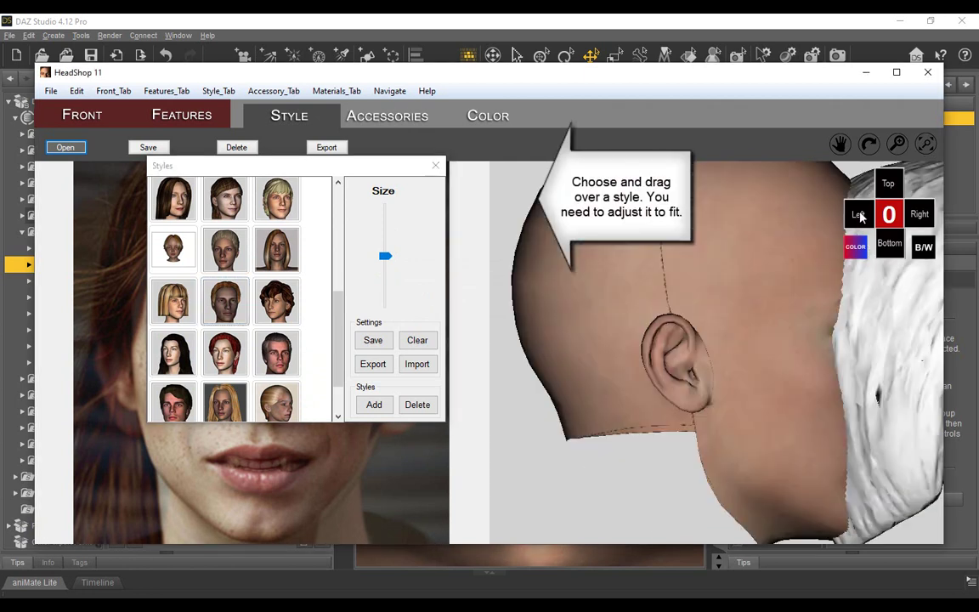
left_click(875, 325)
left_click_drag(875, 325, 586, 286)
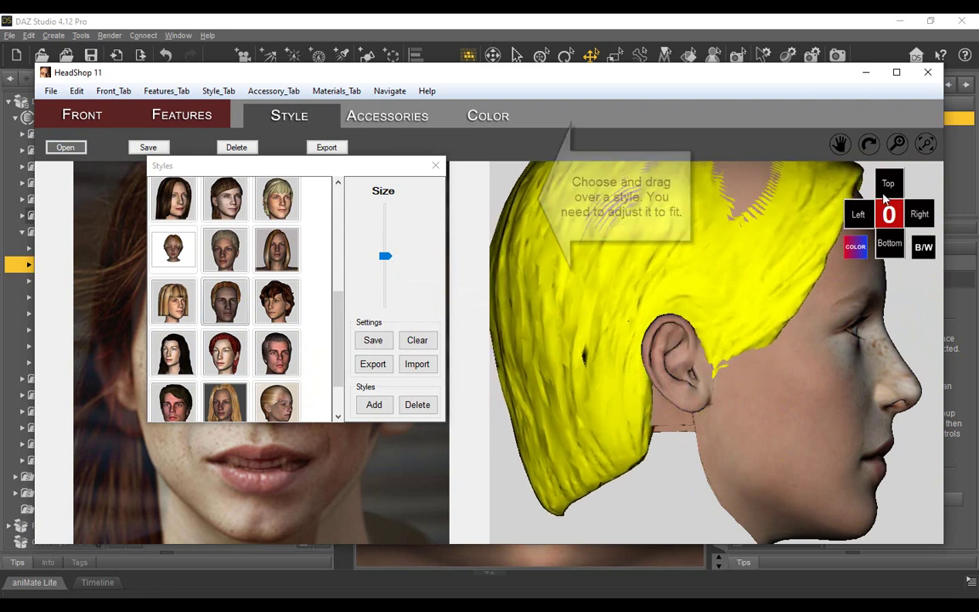
left_click_drag(802, 202, 790, 191)
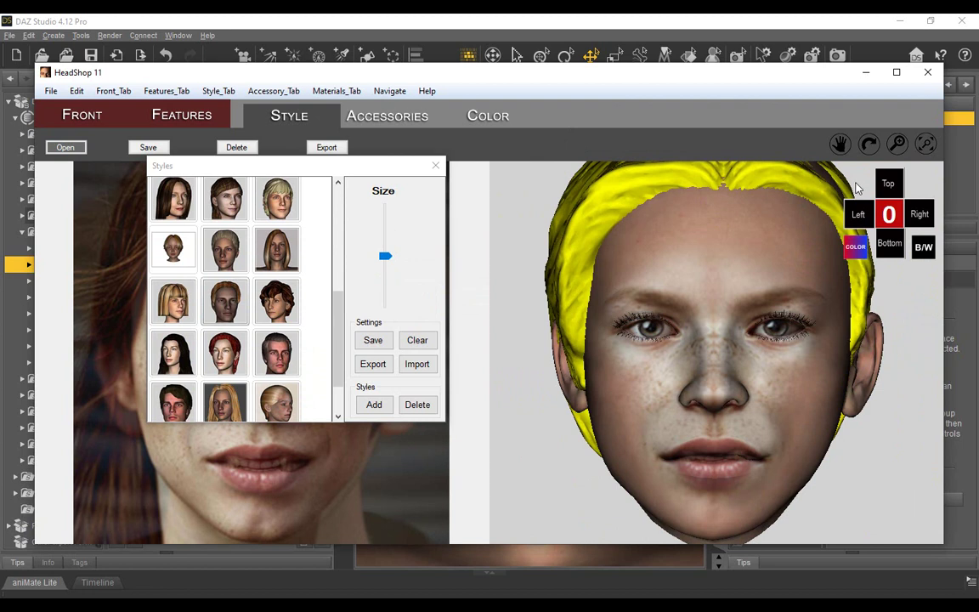
left_click(859, 216)
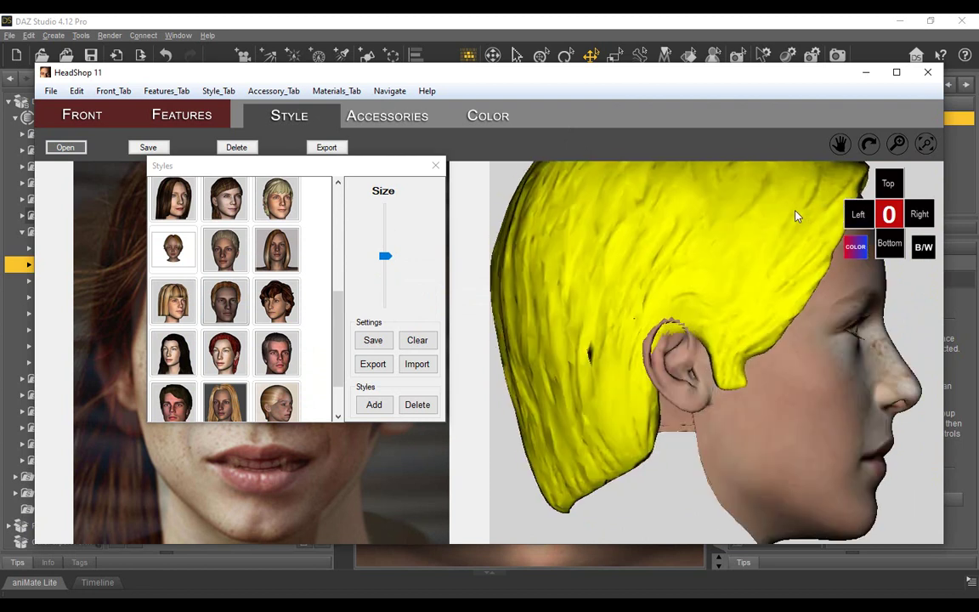
left_click(892, 245)
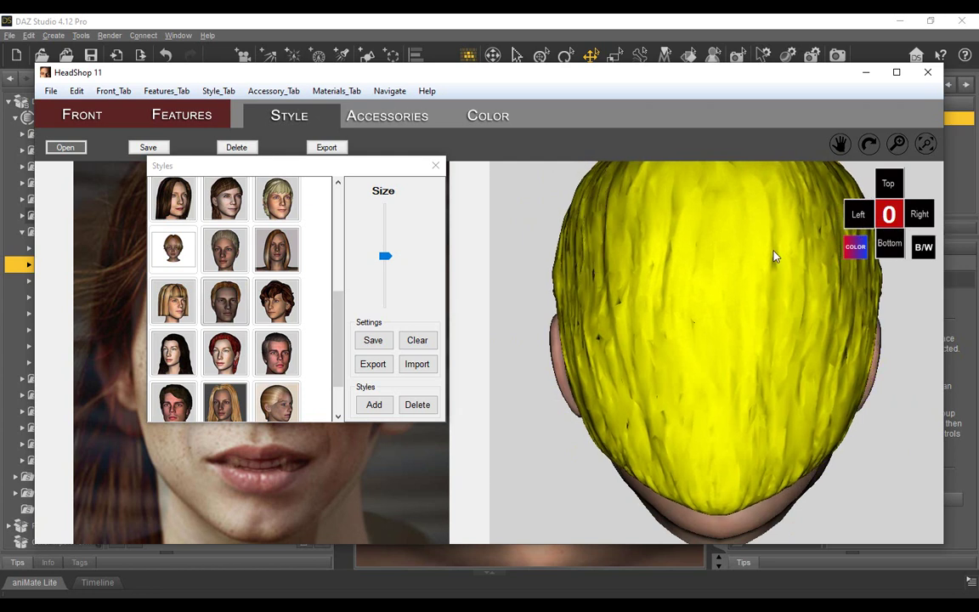
Apply the third, golden-brown hair texture from the Color page materials
left_click(487, 116)
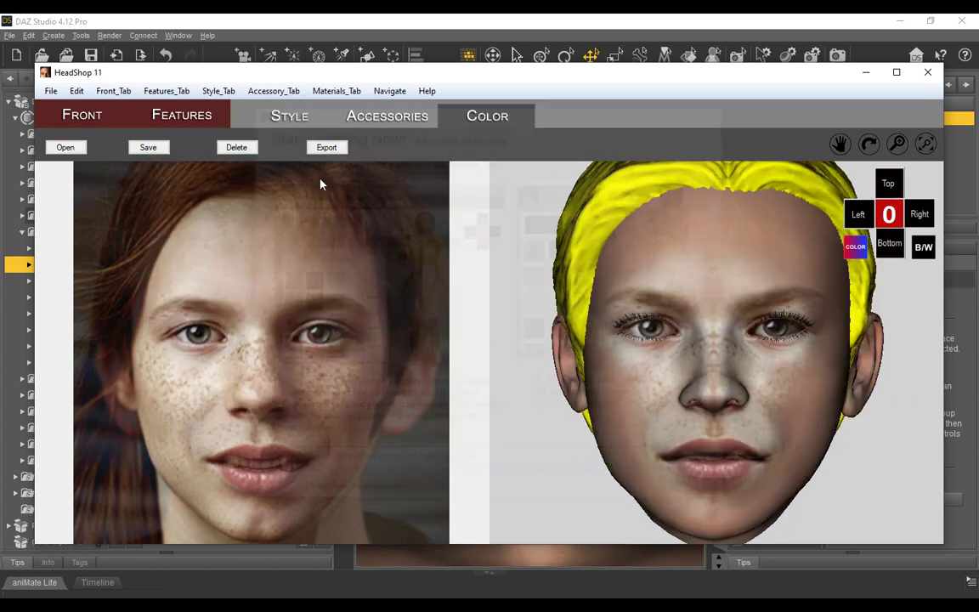
left_click(66, 148)
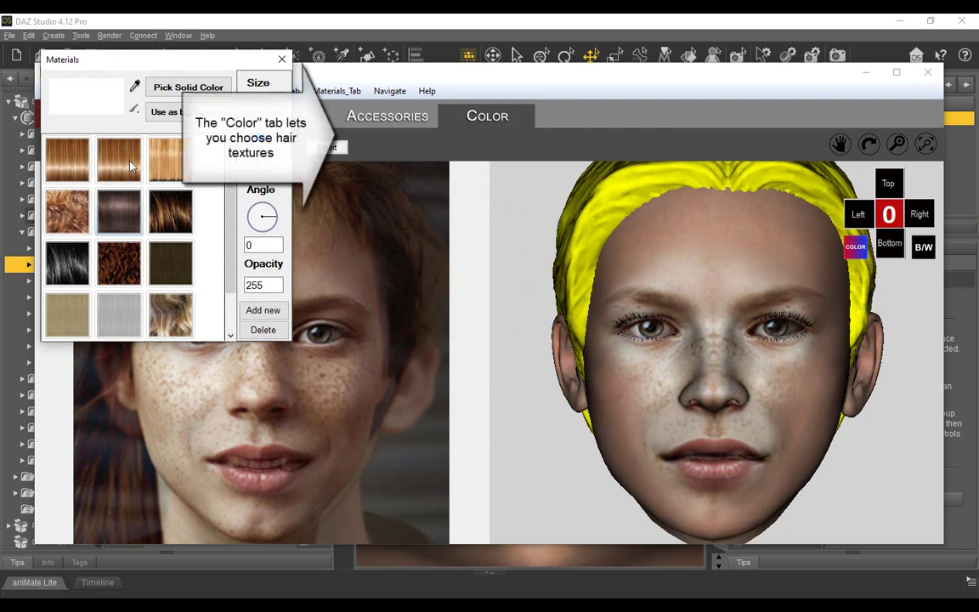
left_click(172, 164)
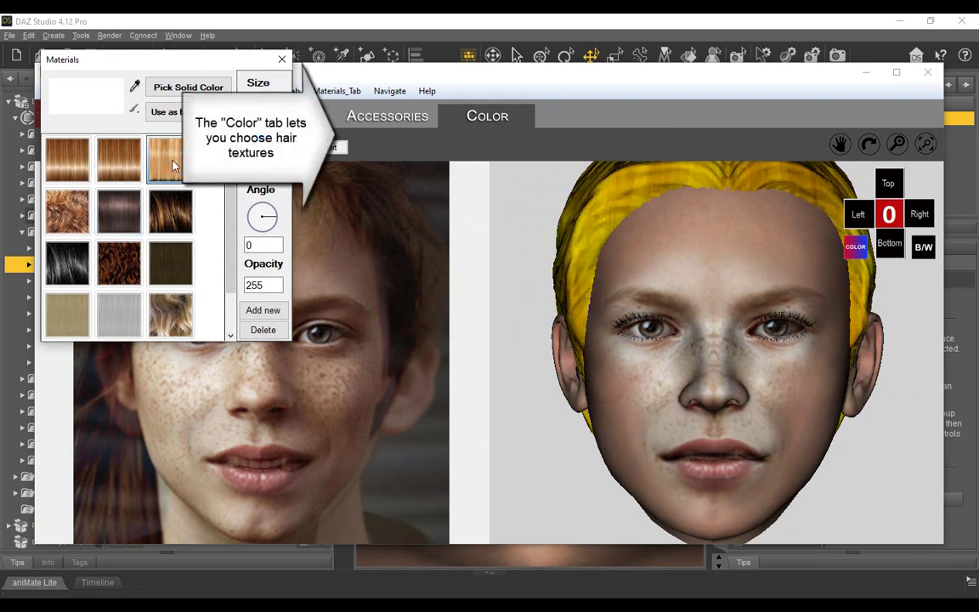
Set the hair base colour to brown (RGB 146/95/61) and close the Materials panel
left_click(103, 111)
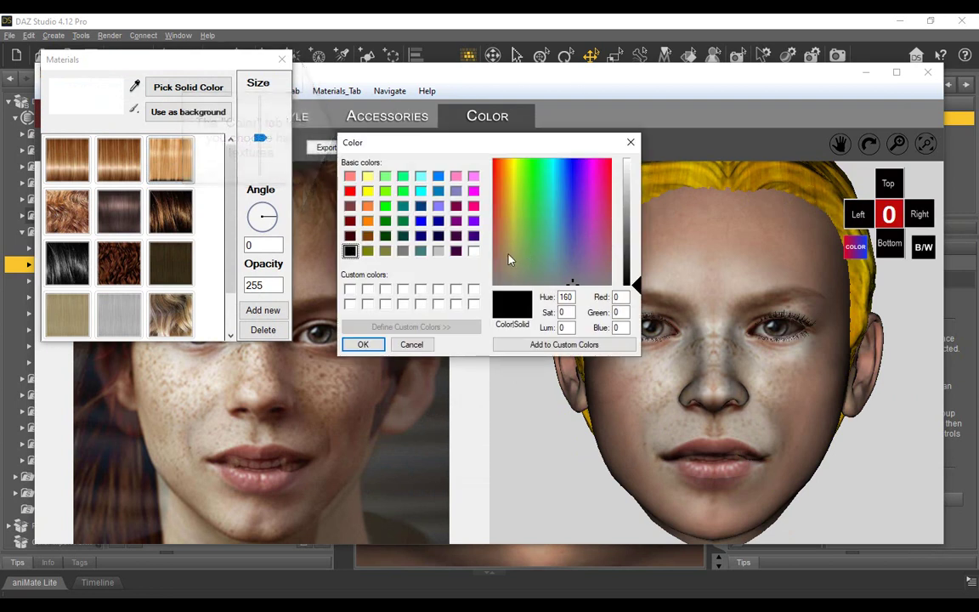
left_click(501, 233)
left_click(633, 238)
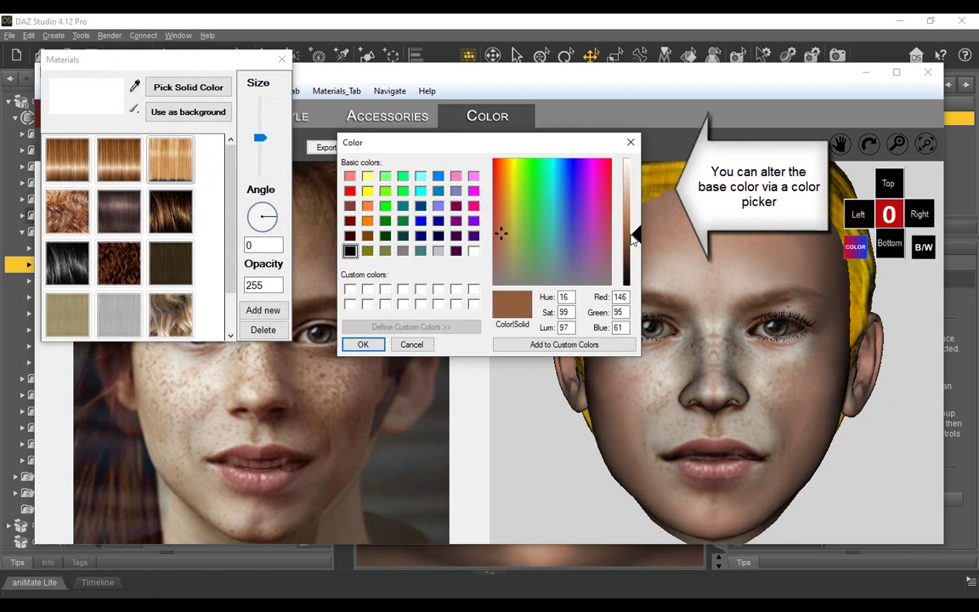
left_click(563, 344)
left_click(371, 344)
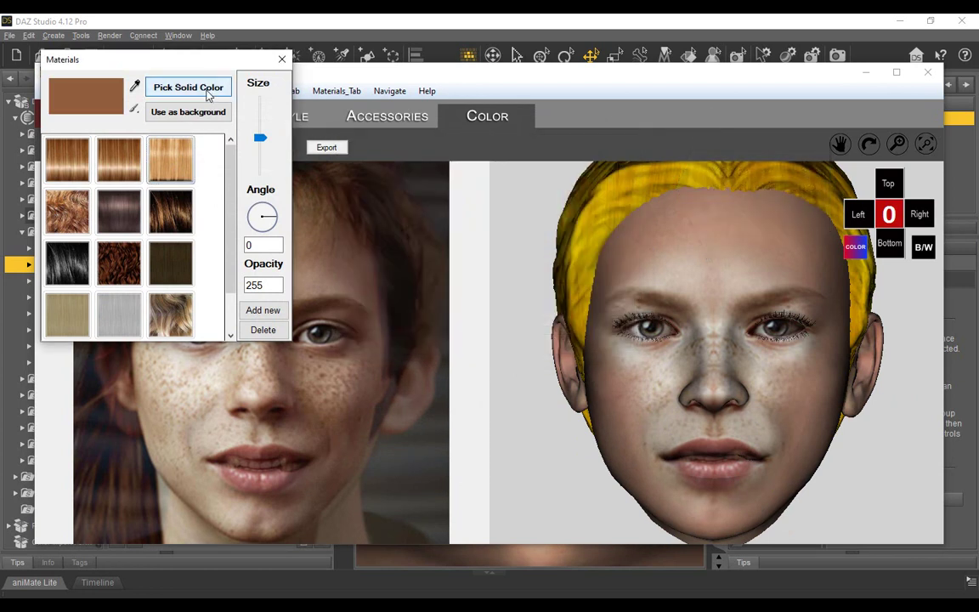
left_click(281, 60)
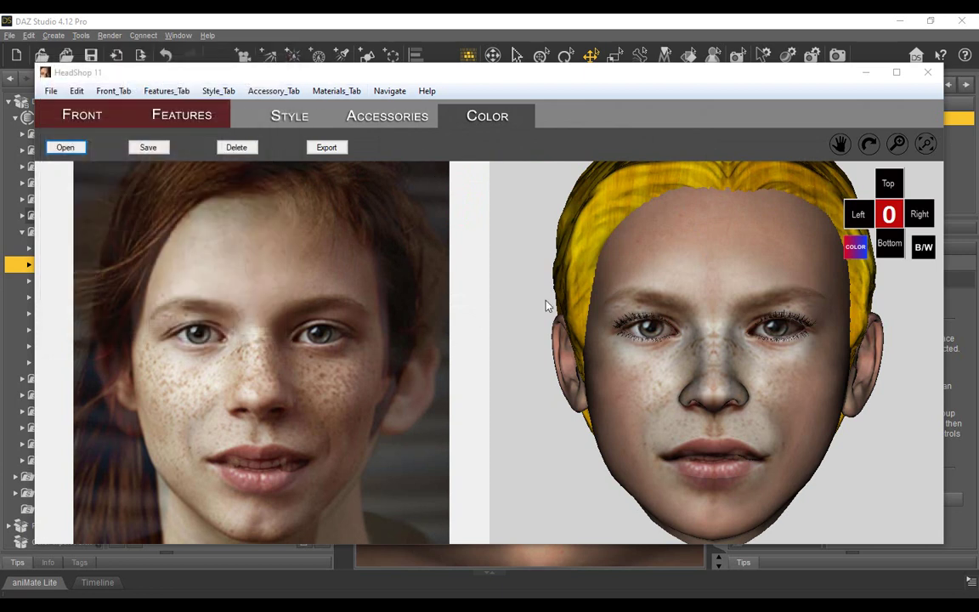
Zoom in on the face, sample the skin tone, and set the retouch brush size to 13
left_click(515, 271)
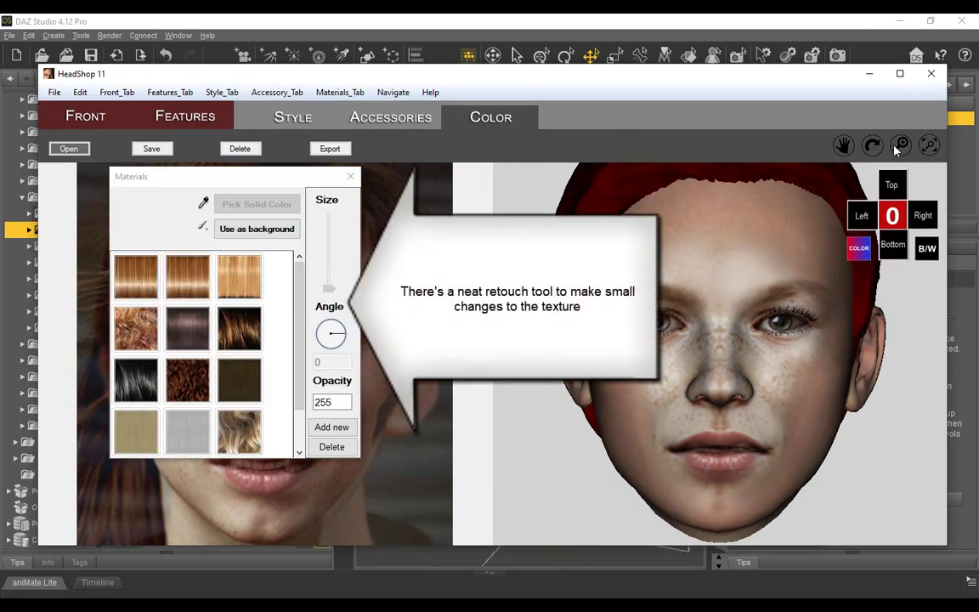
left_click(900, 147)
left_click_drag(693, 381, 687, 293)
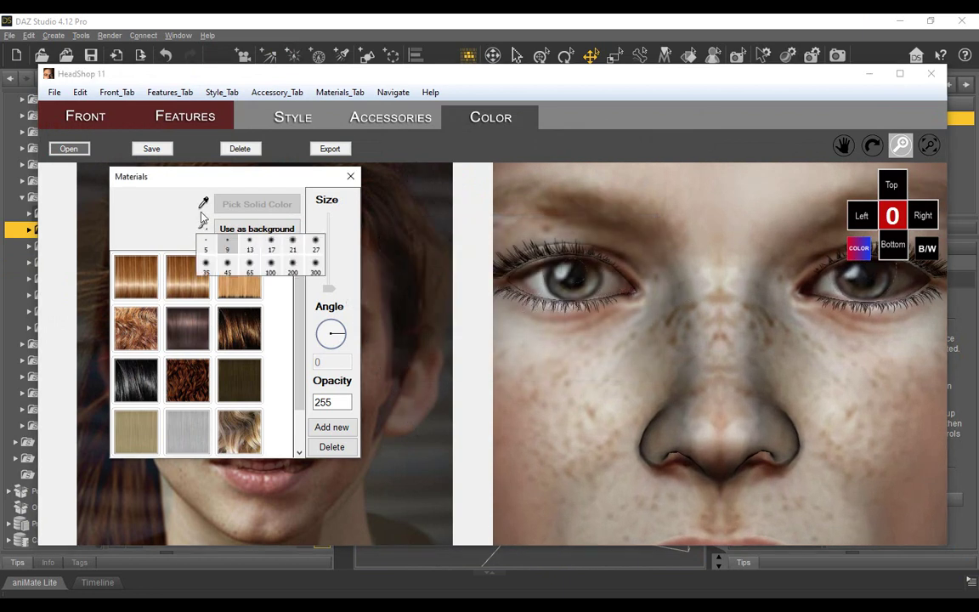
left_click(203, 205)
left_click(701, 283)
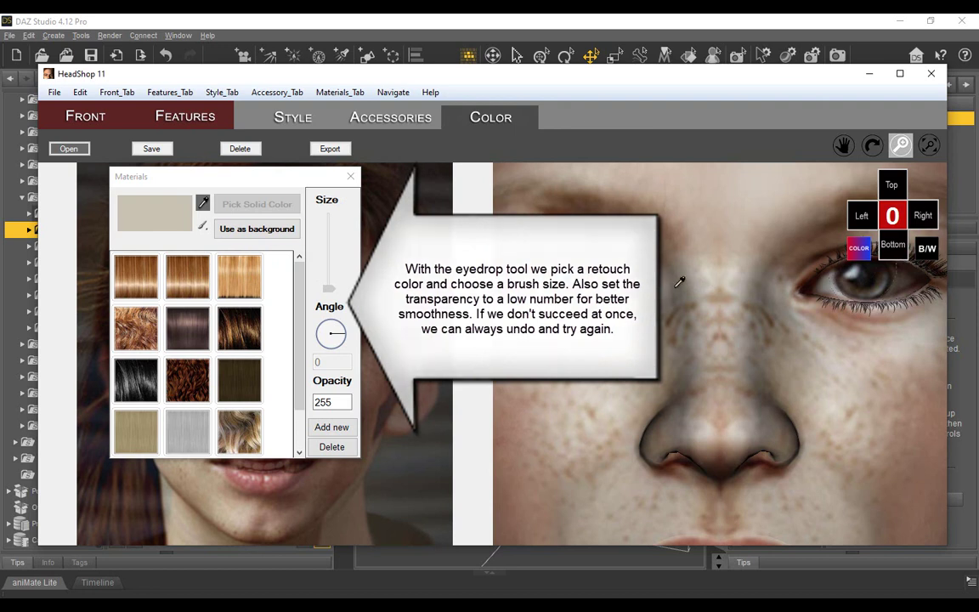
left_click(203, 228)
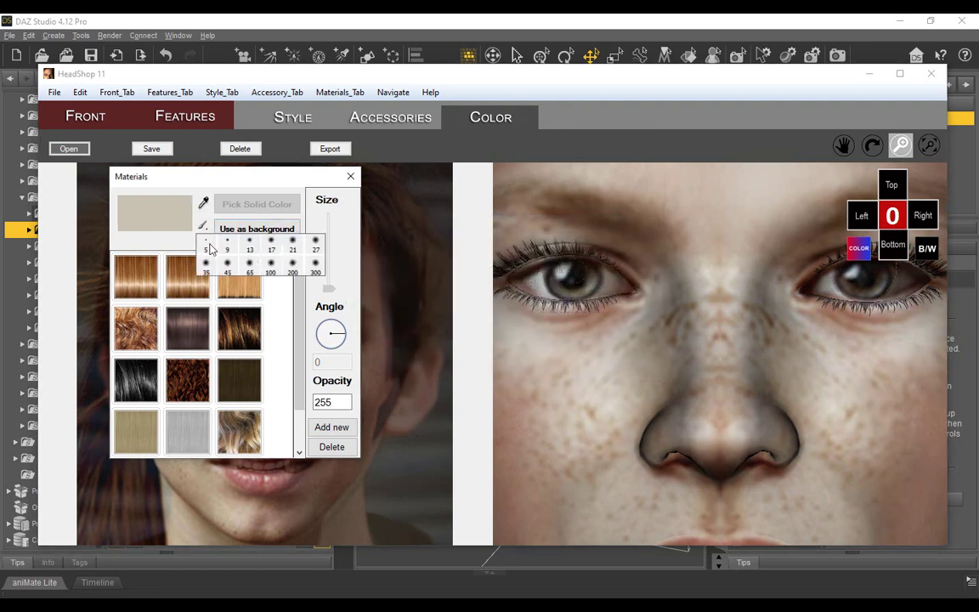
left_click(249, 247)
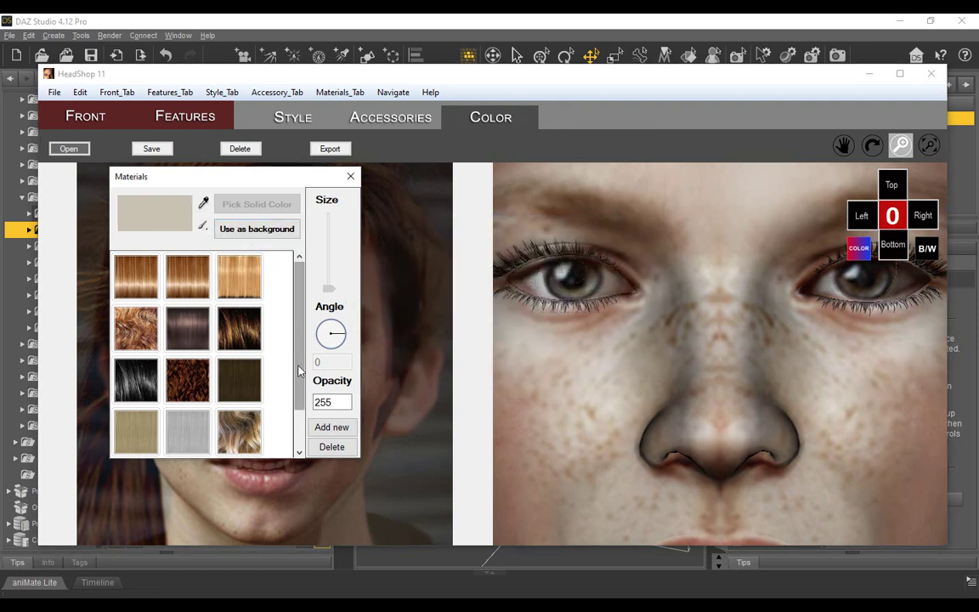
With opacity 44, paint lighter skin over the forehead and nose bridge, then zoom out
left_click_drag(333, 402, 315, 403)
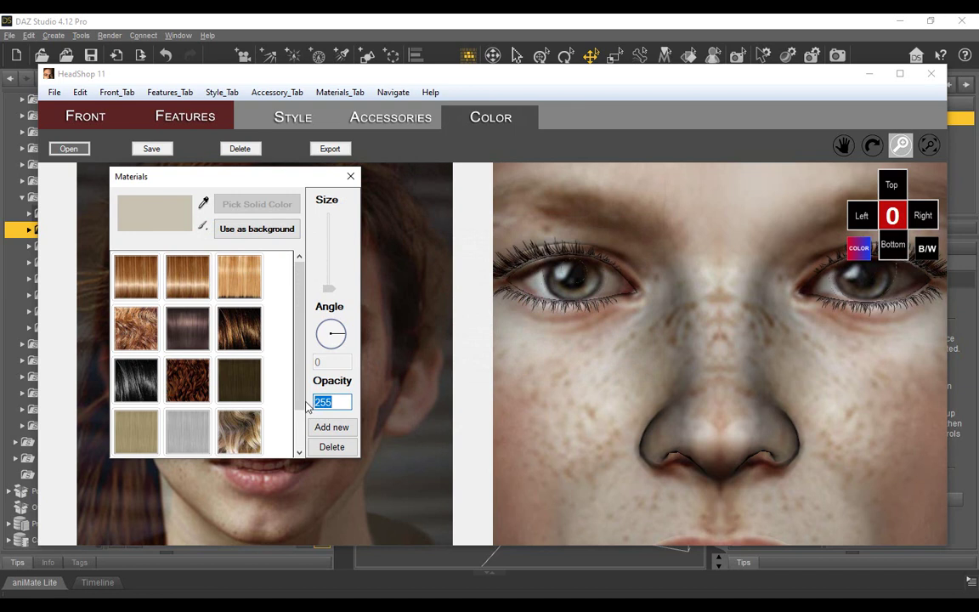
type("44")
left_click(698, 302)
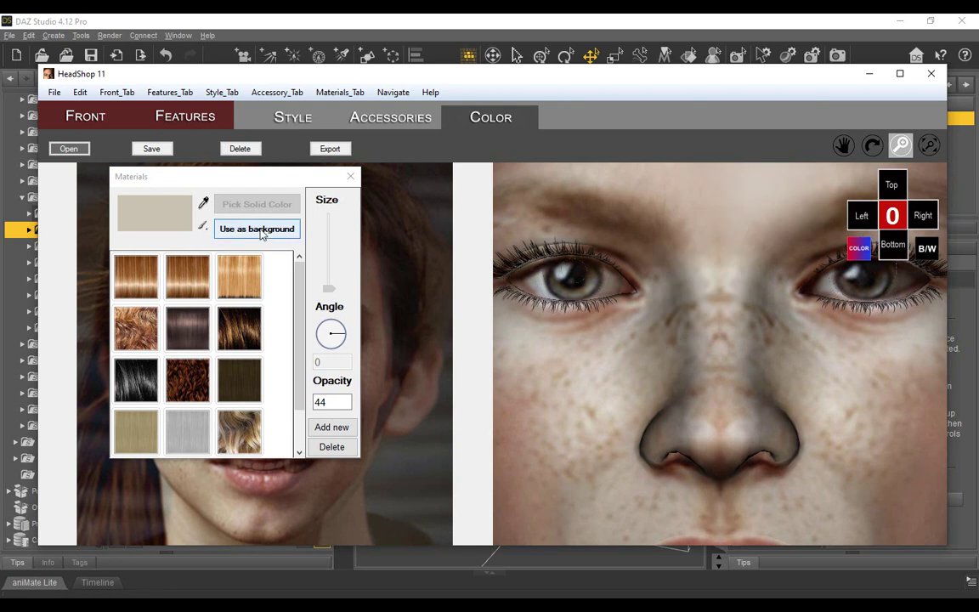
left_click(203, 226)
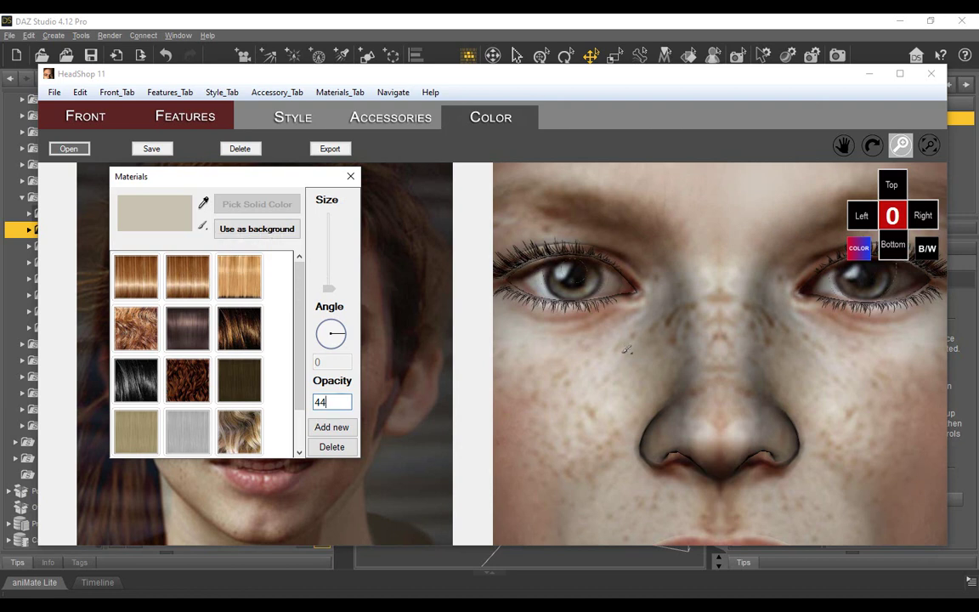
left_click(626, 348)
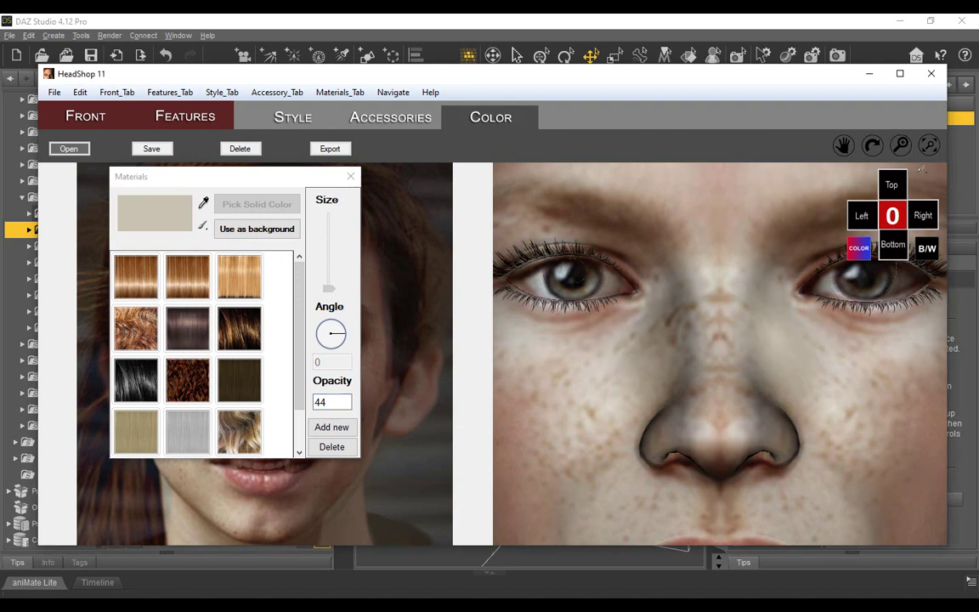
left_click(897, 143)
left_click_drag(775, 294, 797, 402)
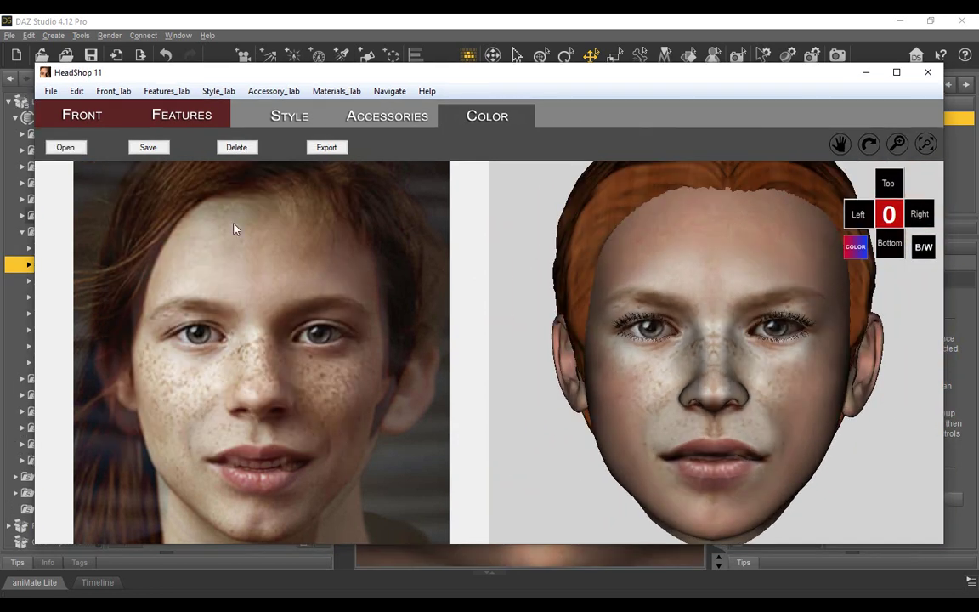
Check the head's profile, reset to front view, and export it back to DAZ Studio
left_click(867, 147)
left_click_drag(887, 415, 909, 421)
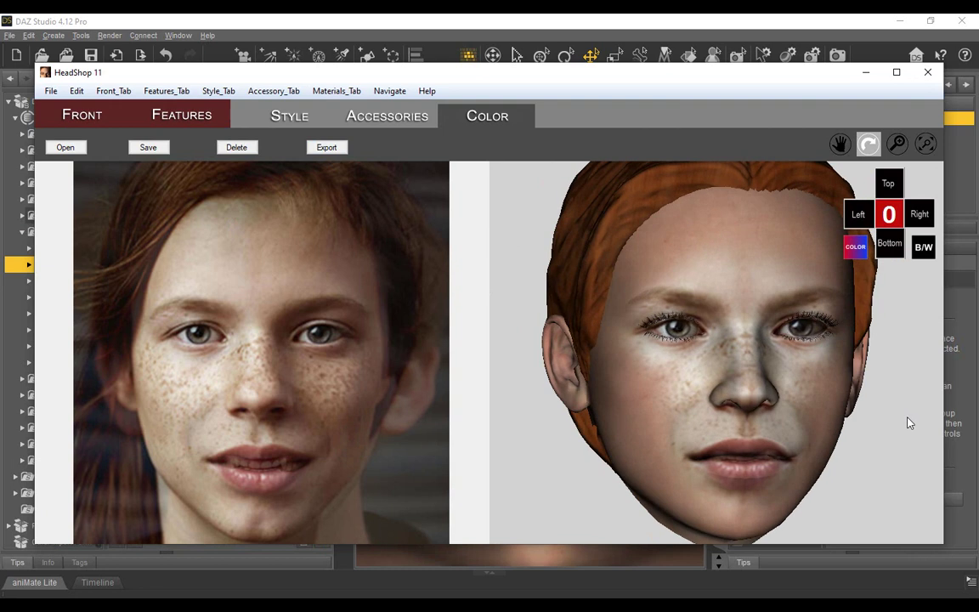
left_click(899, 187)
left_click(327, 147)
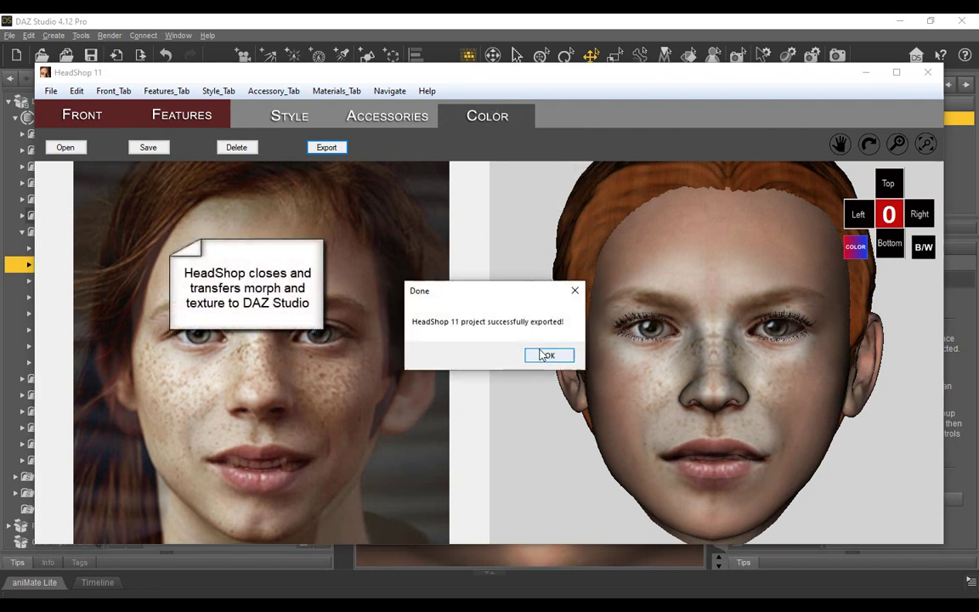
left_click(548, 356)
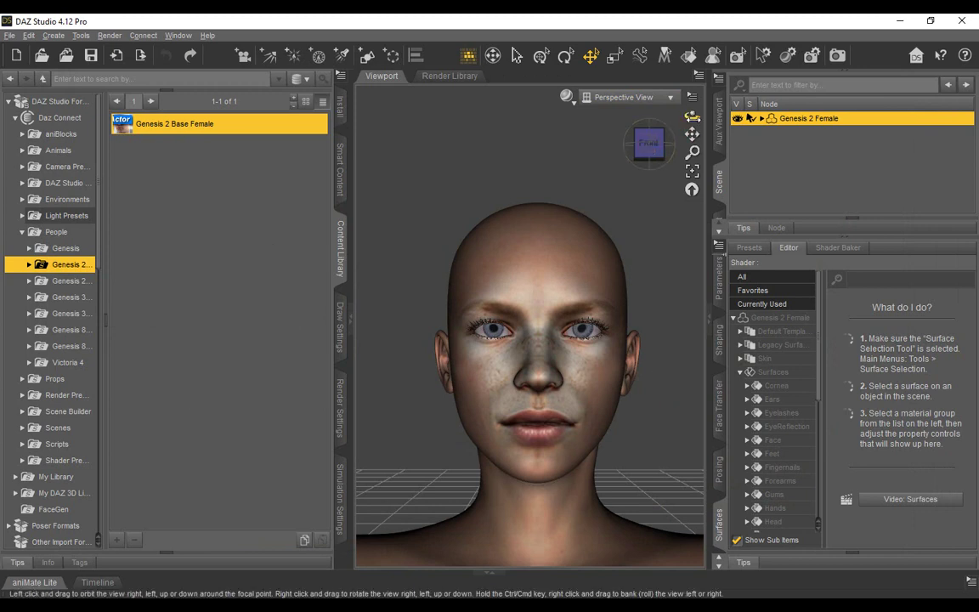
left_click(718, 297)
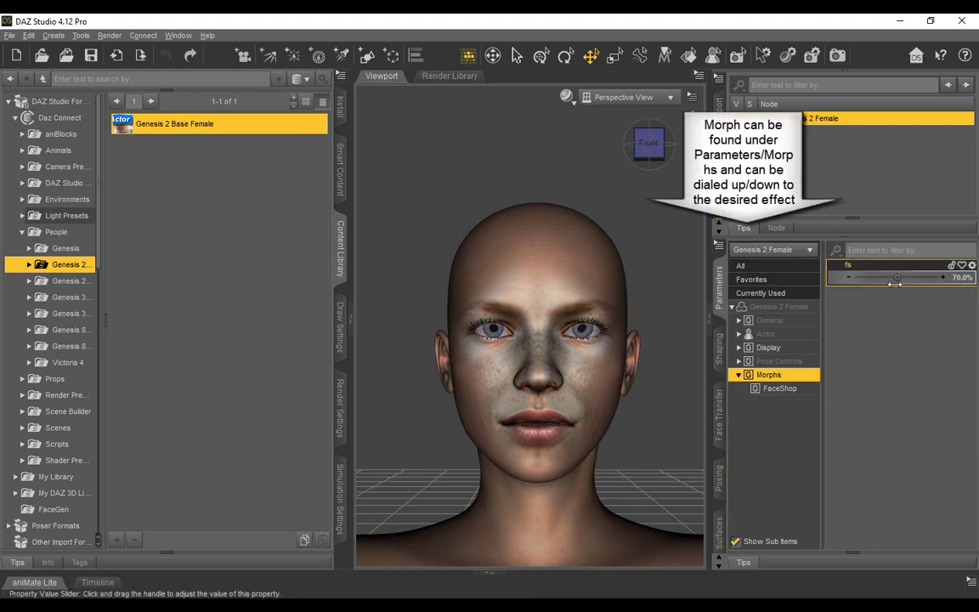
left_click_drag(897, 277, 908, 277)
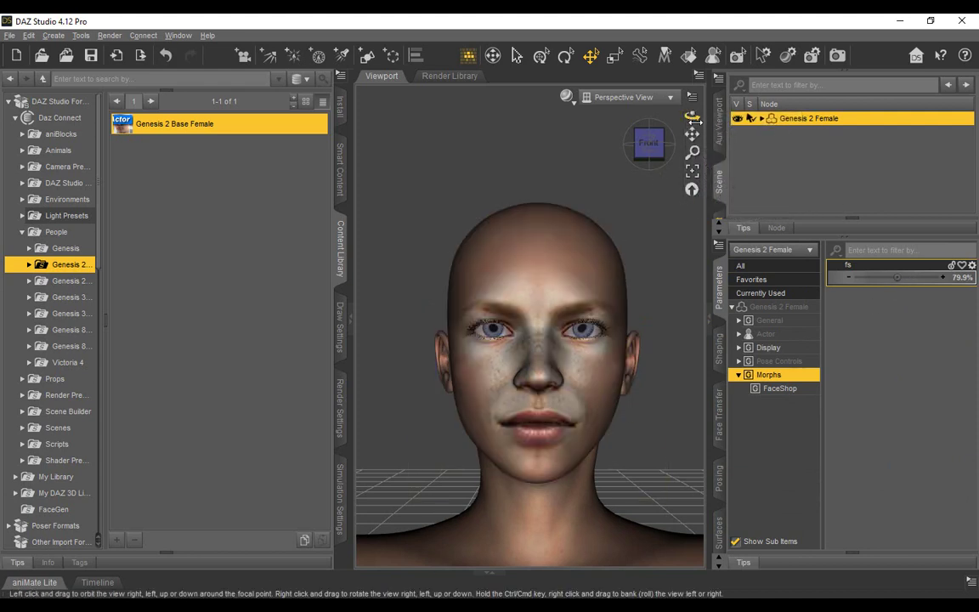
Load the Smile morph from Smile.obj with Morph Loader Pro and dial it to 22.6%
left_click(30, 37)
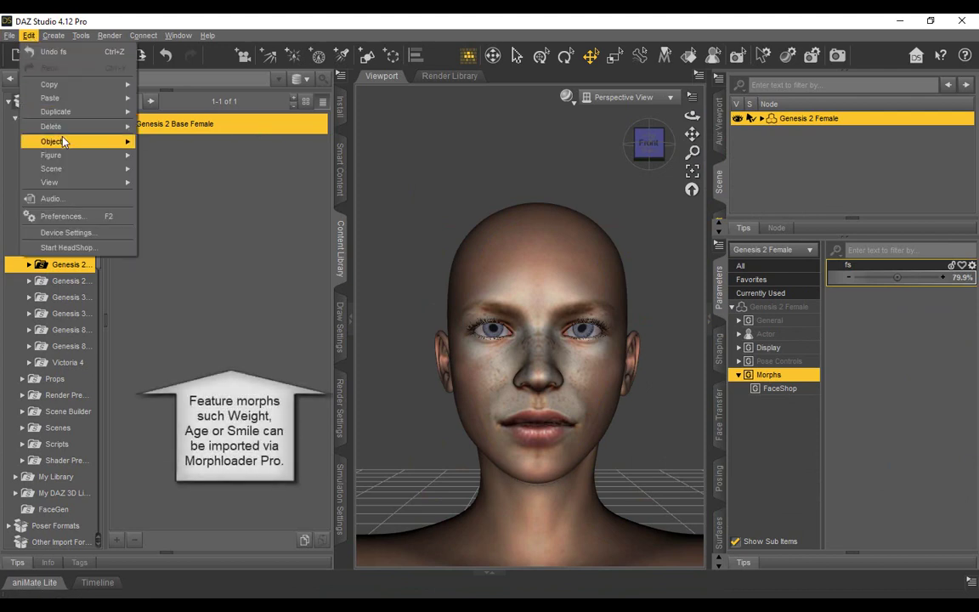
mouse_move(65, 156)
left_click(181, 204)
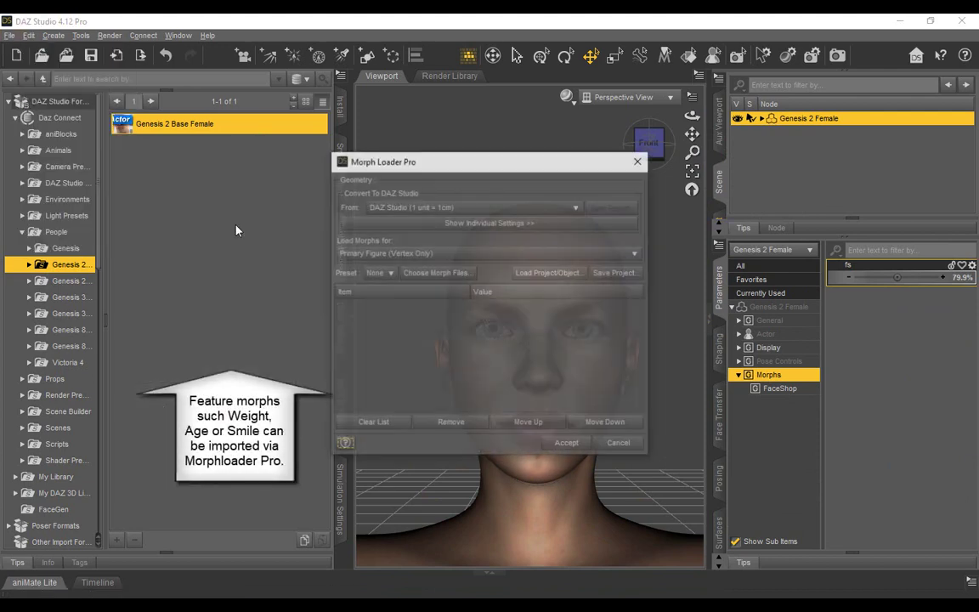
left_click(443, 274)
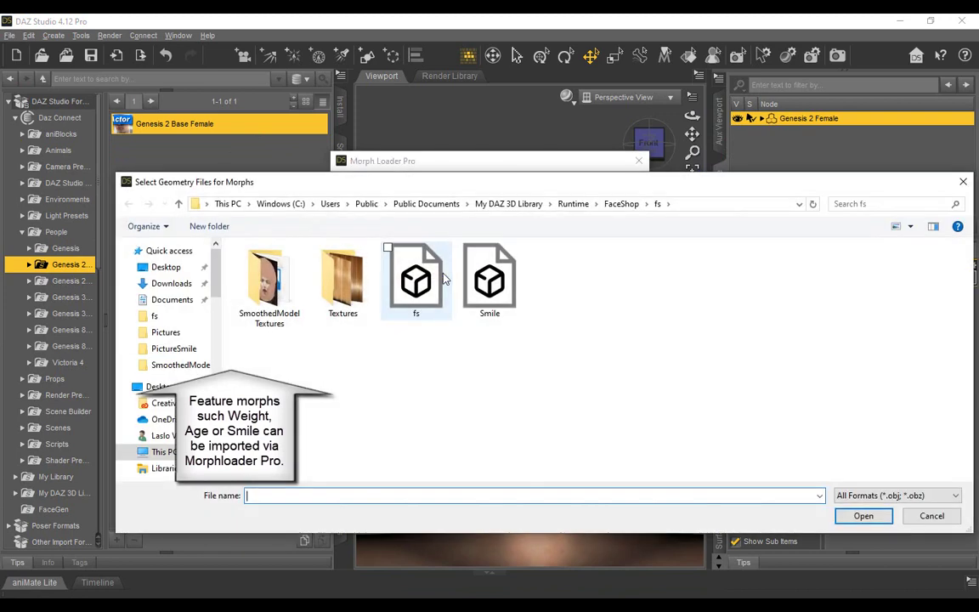
double_click(491, 280)
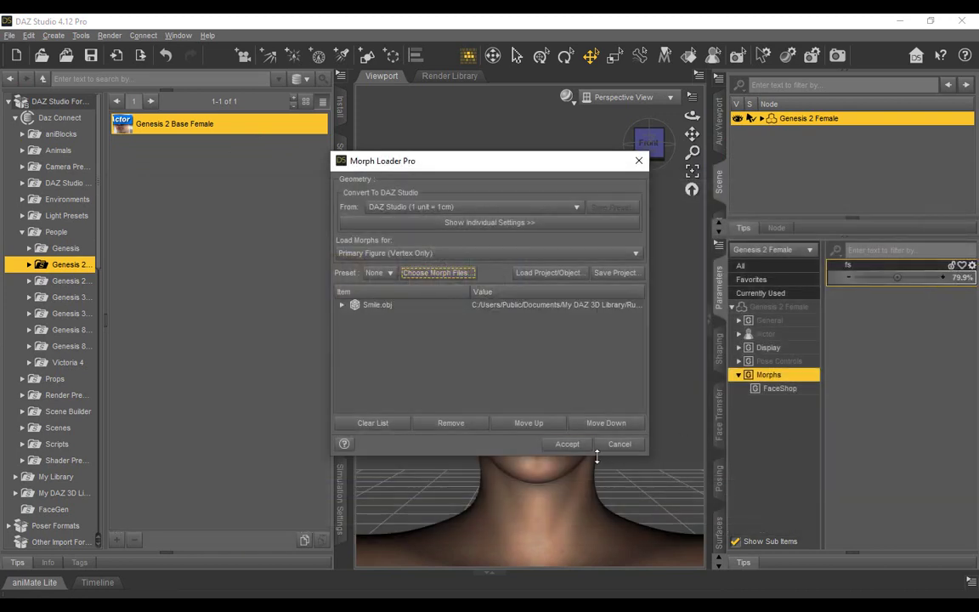
left_click(573, 447)
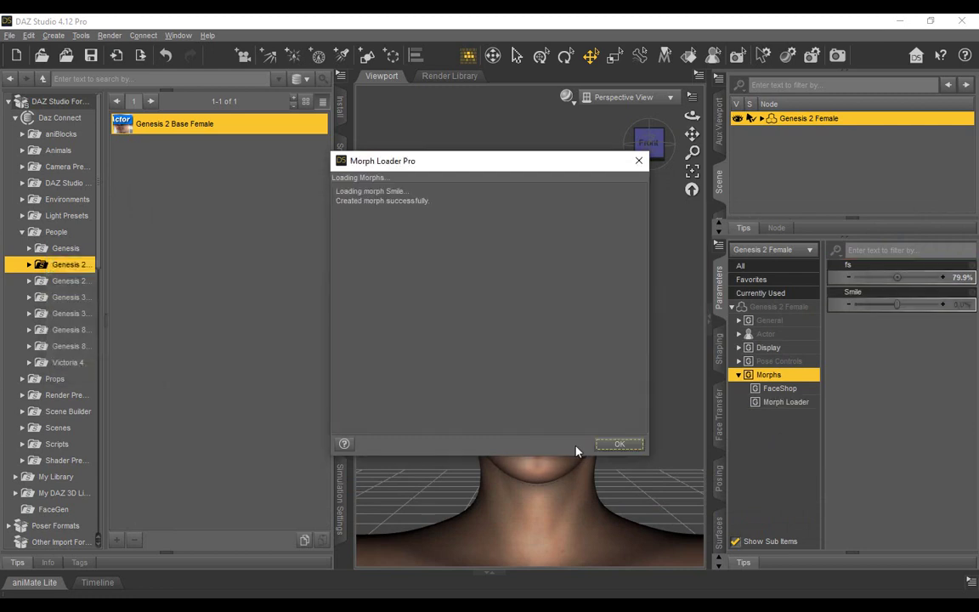
left_click(618, 445)
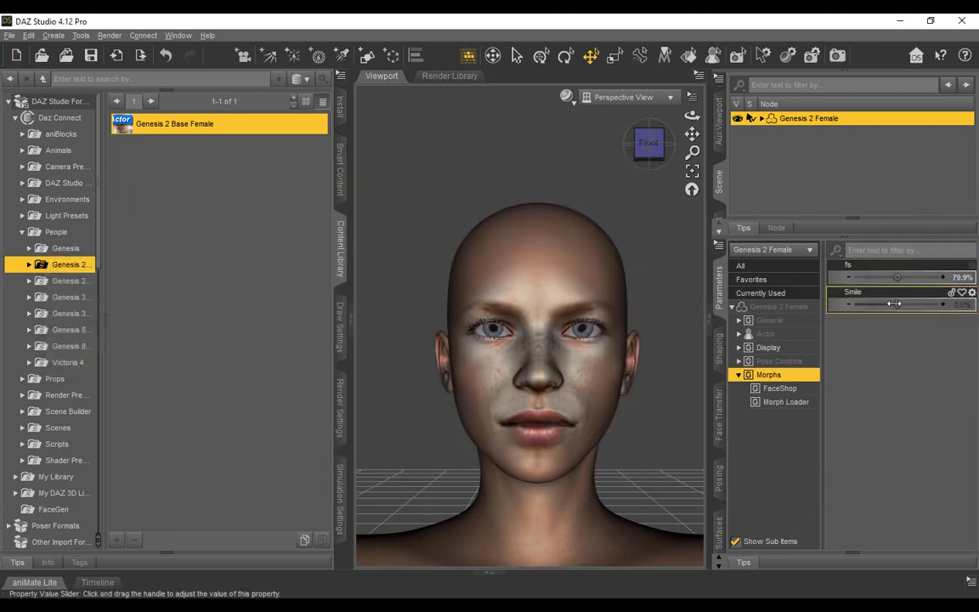
mouse_move(895, 304)
left_mouse_down()
mouse_move(923, 303)
mouse_move(905, 304)
left_mouse_up()
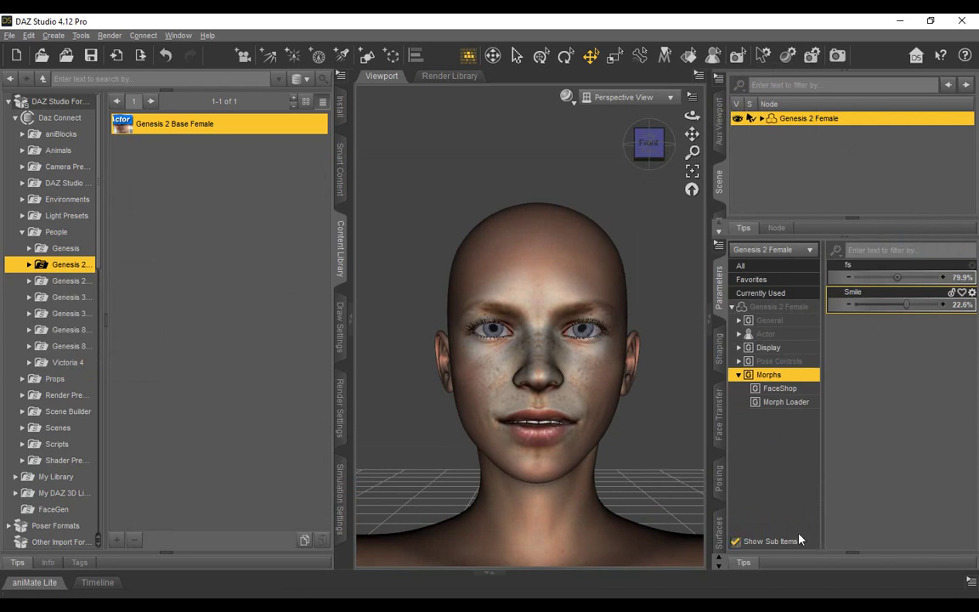
Set the Actor's Youth Morph slider to 50.4% and frame the head in the viewport
left_click(766, 334)
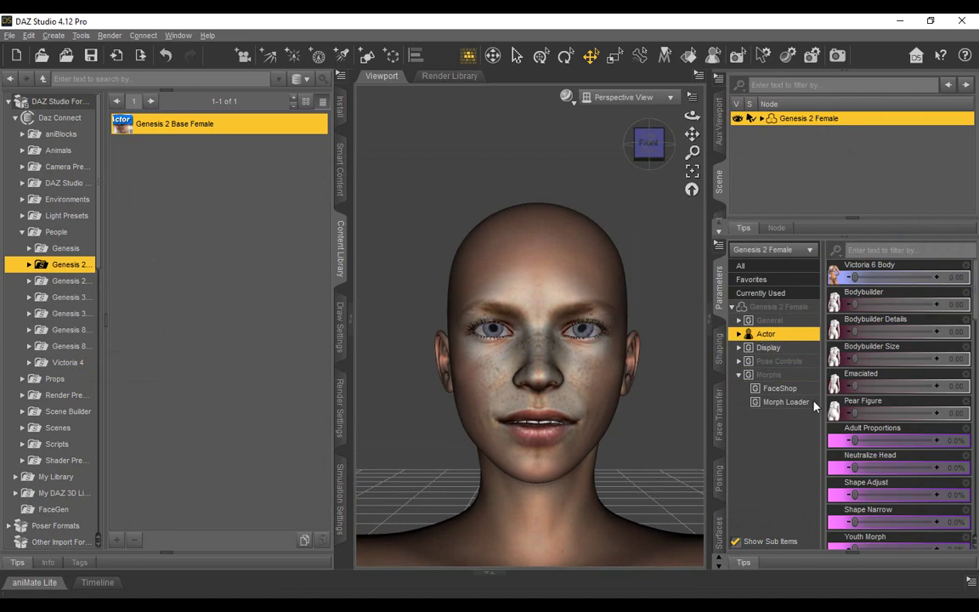
scroll(875, 535, "down", 1)
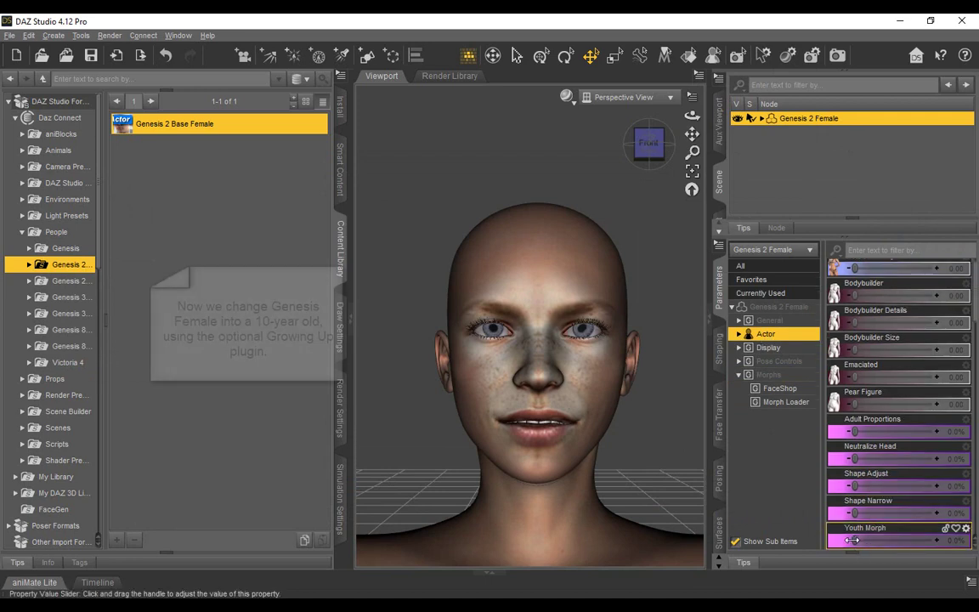
left_click_drag(852, 540, 892, 540)
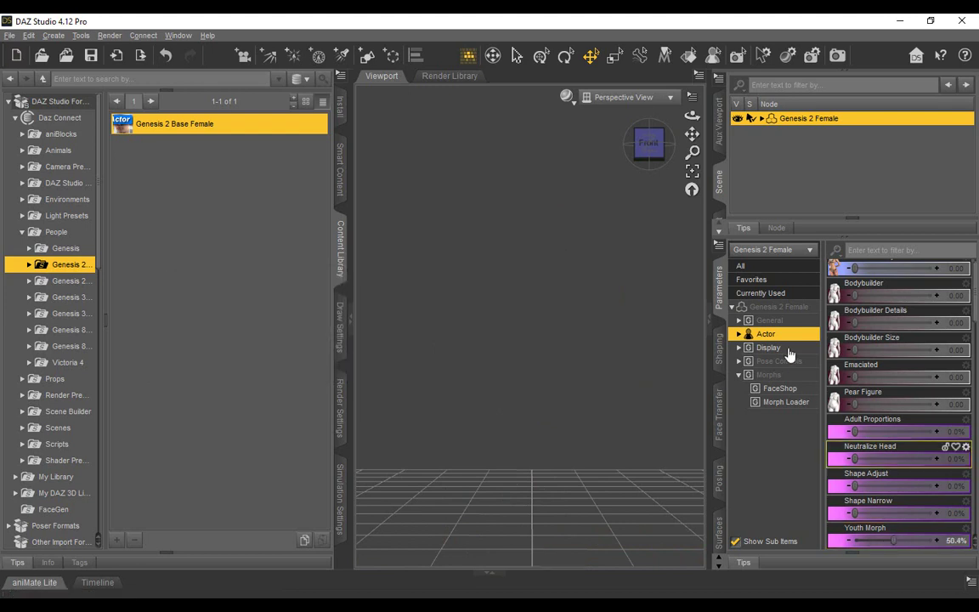
left_click_drag(691, 134, 692, 208)
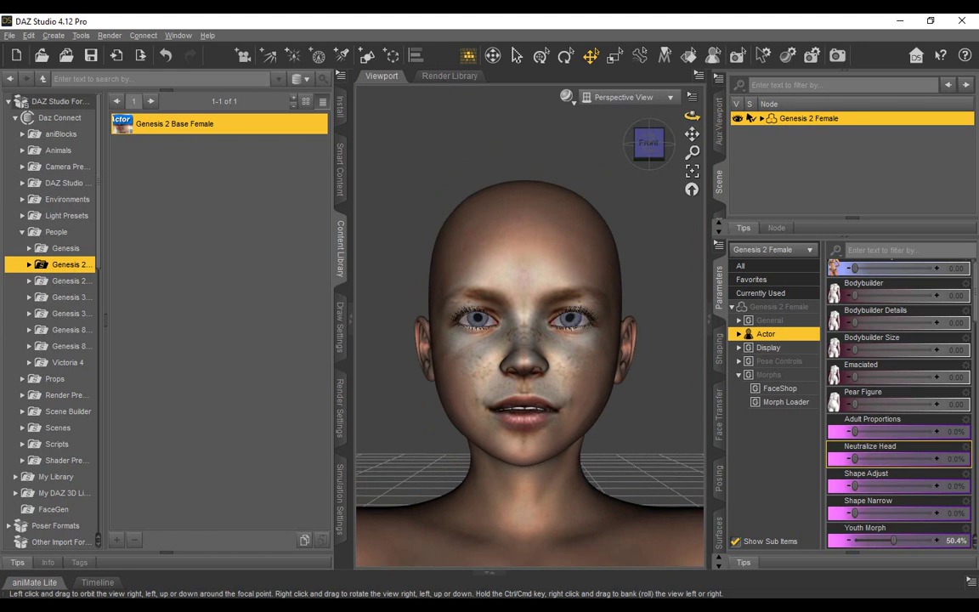
mouse_move(691, 115)
left_mouse_down()
mouse_move(671, 115)
mouse_move(692, 115)
left_mouse_up()
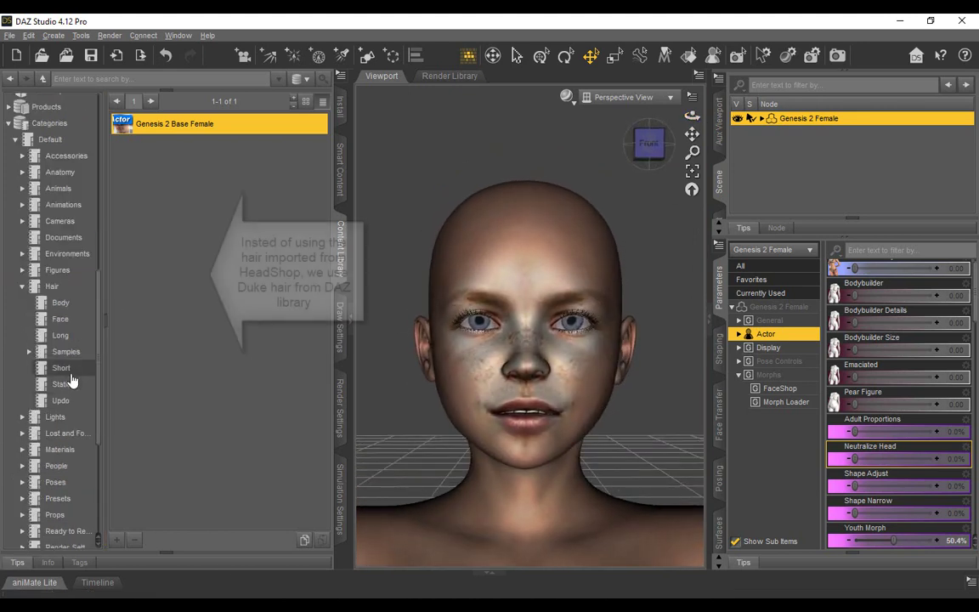
Drop Duke Hair from the Short hair category onto the figure and auto-fit it to the head
left_click(61, 367)
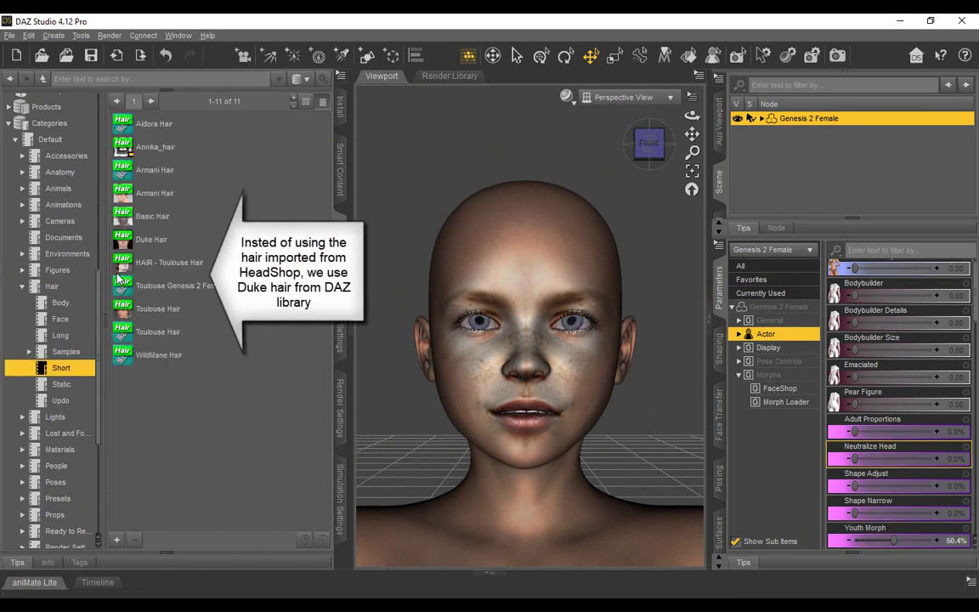
left_click(157, 243)
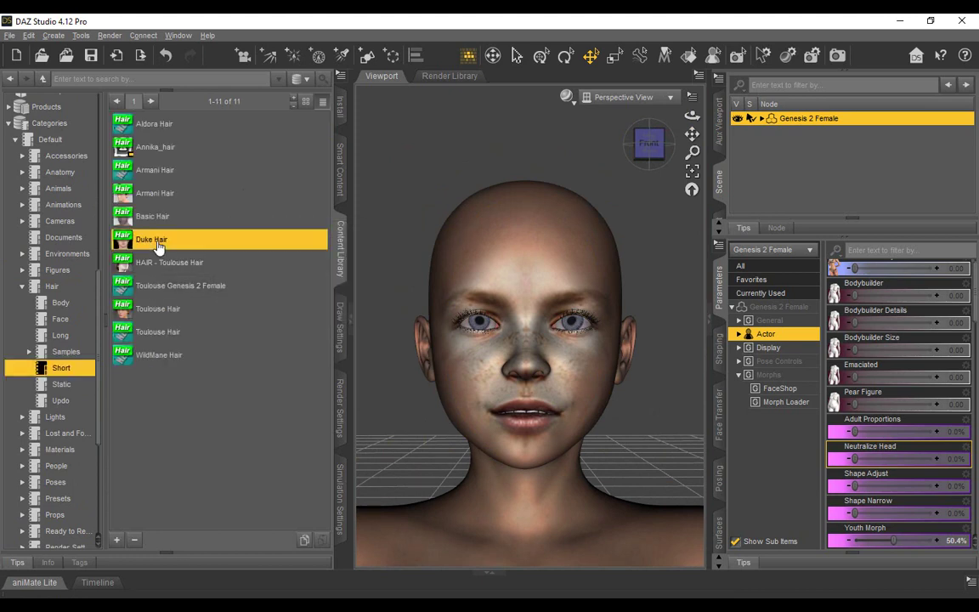
left_click_drag(157, 245, 538, 234)
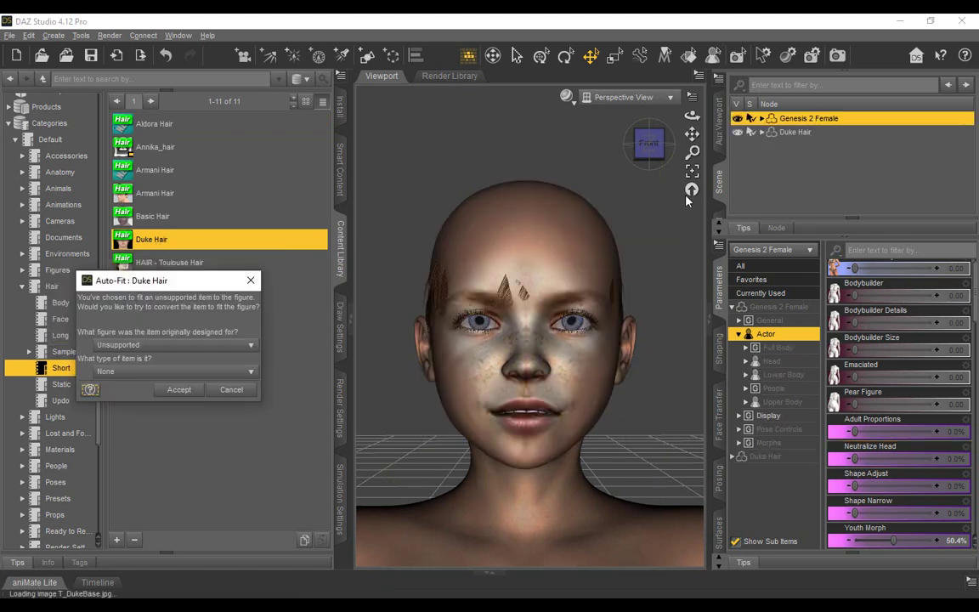
key("Return")
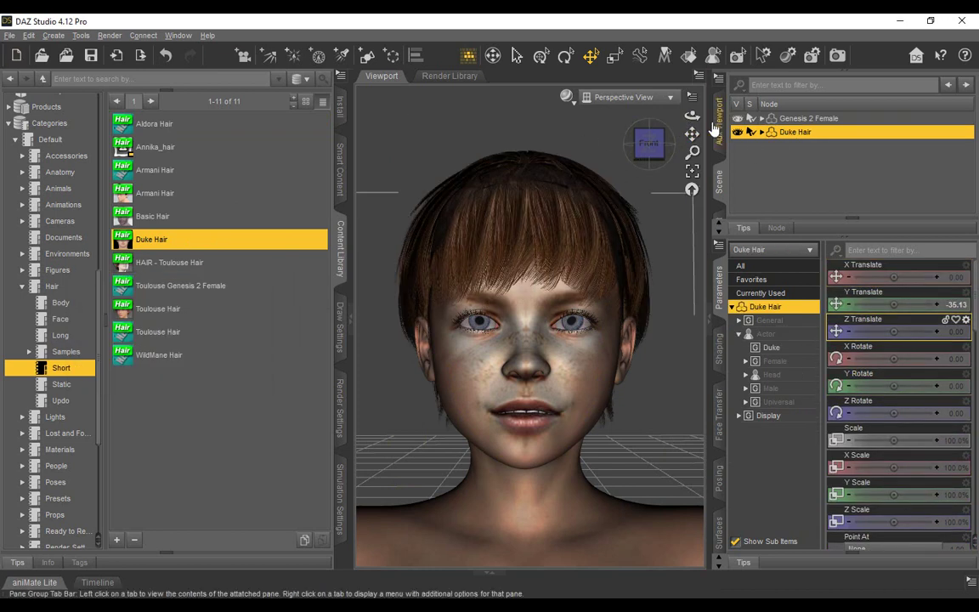
mouse_move(692, 115)
left_mouse_down()
mouse_move(646, 117)
mouse_move(692, 117)
mouse_move(684, 116)
left_mouse_up()
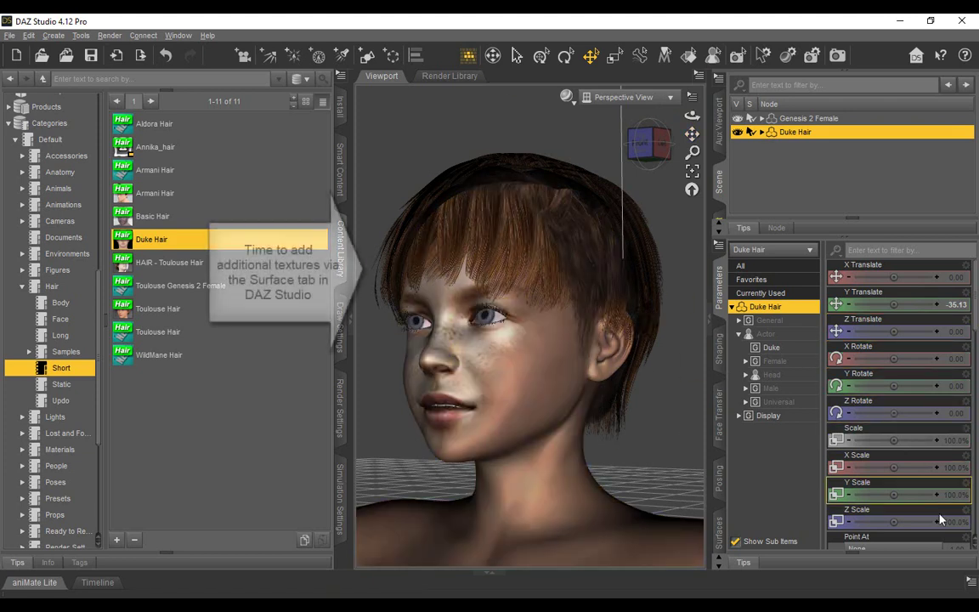
Return the camera to the front view and open the Genesis 2 Female surfaces
left_click(934, 537)
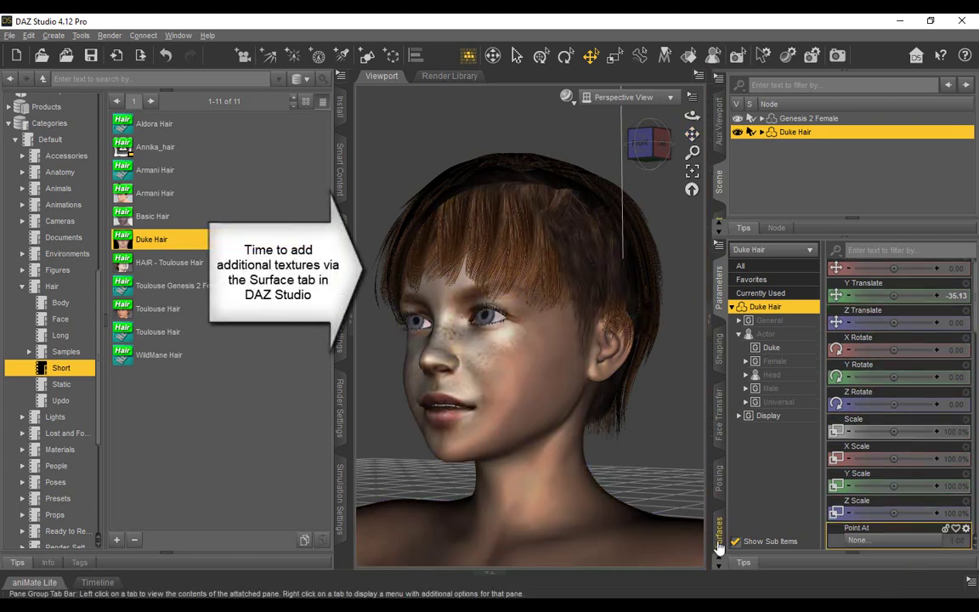
left_click(638, 142)
left_click(718, 543)
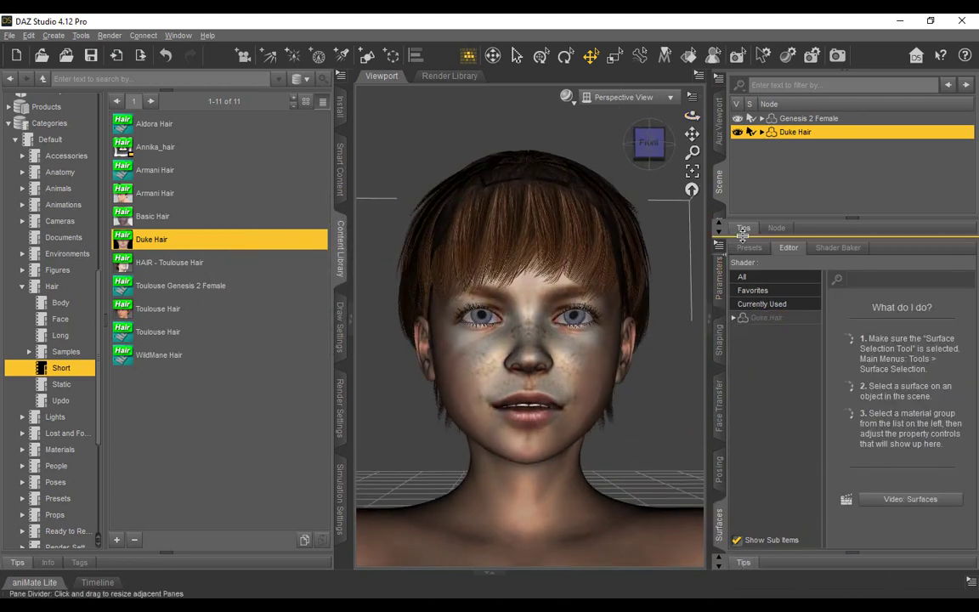
left_click(806, 119)
Set the Irises diffuse colour to v5breeeyesm_smoothed from the fs SmoothedModelTextures folder
scroll(773, 425, "down", 3)
left_click(773, 476)
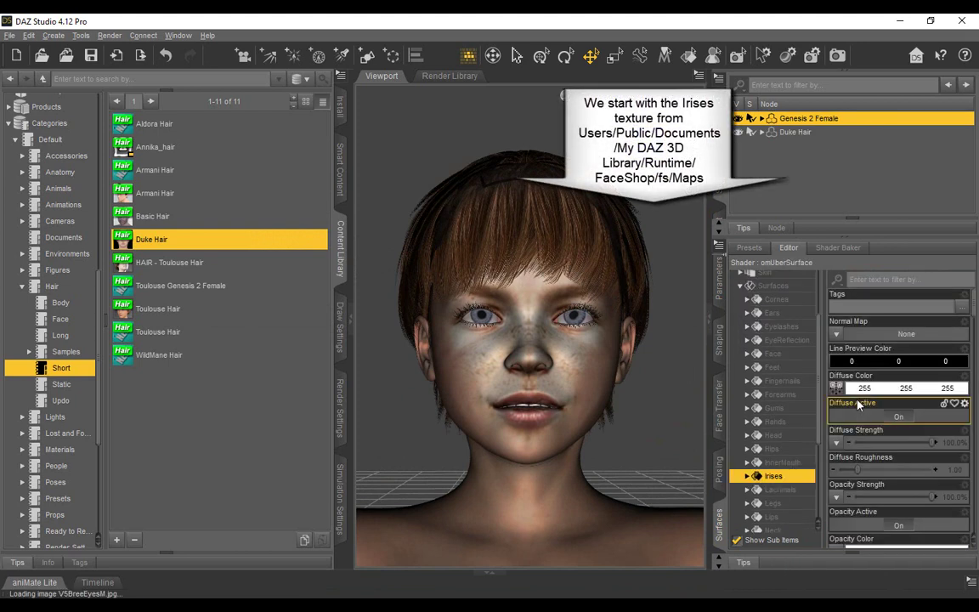
left_click(835, 374)
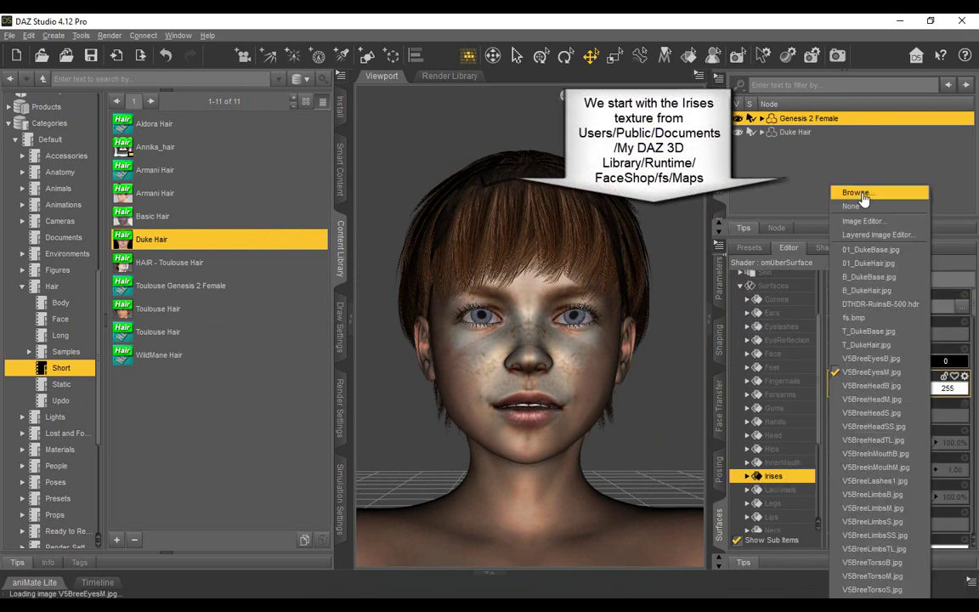
left_click(770, 174)
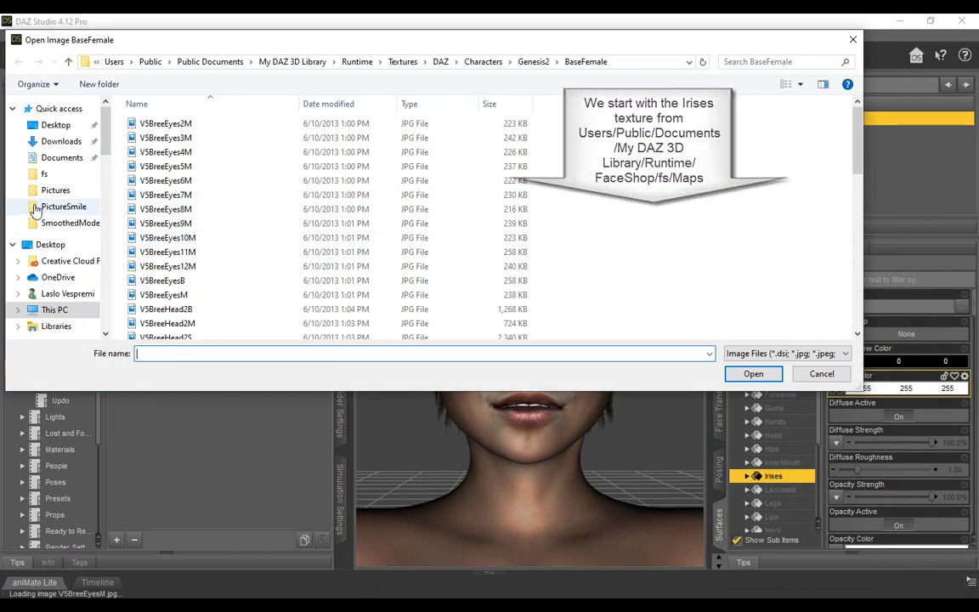
left_click(46, 175)
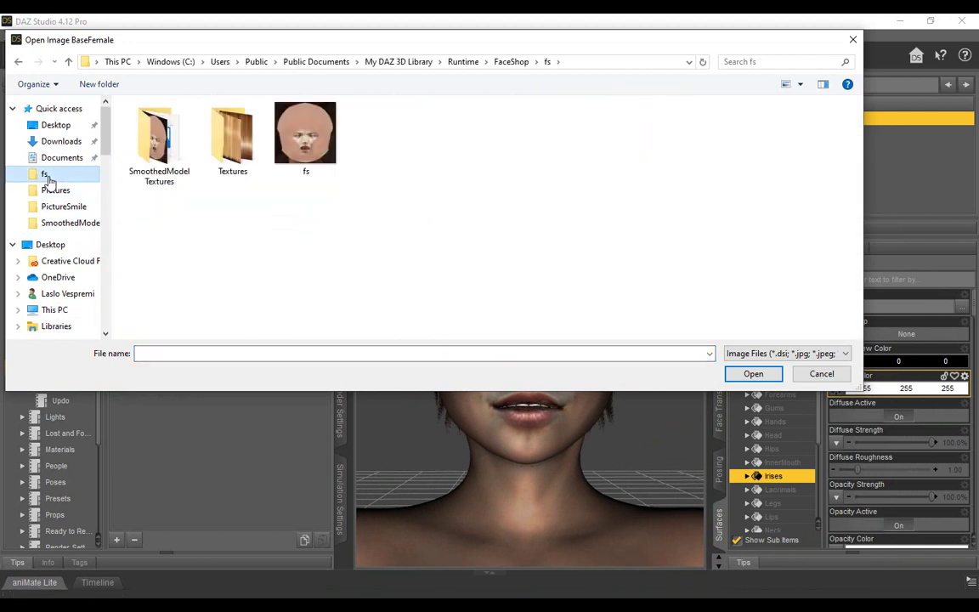
double_click(167, 151)
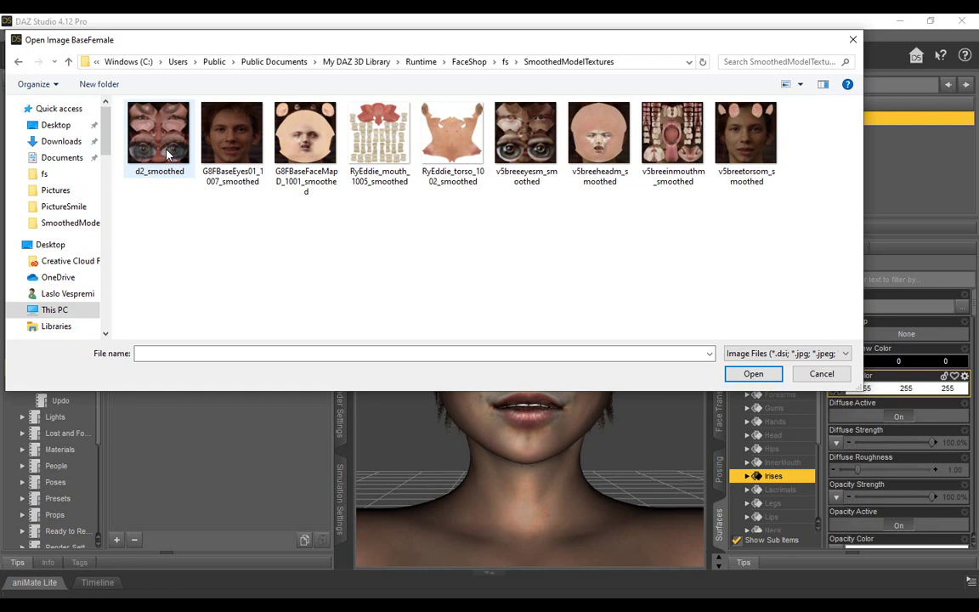
double_click(515, 145)
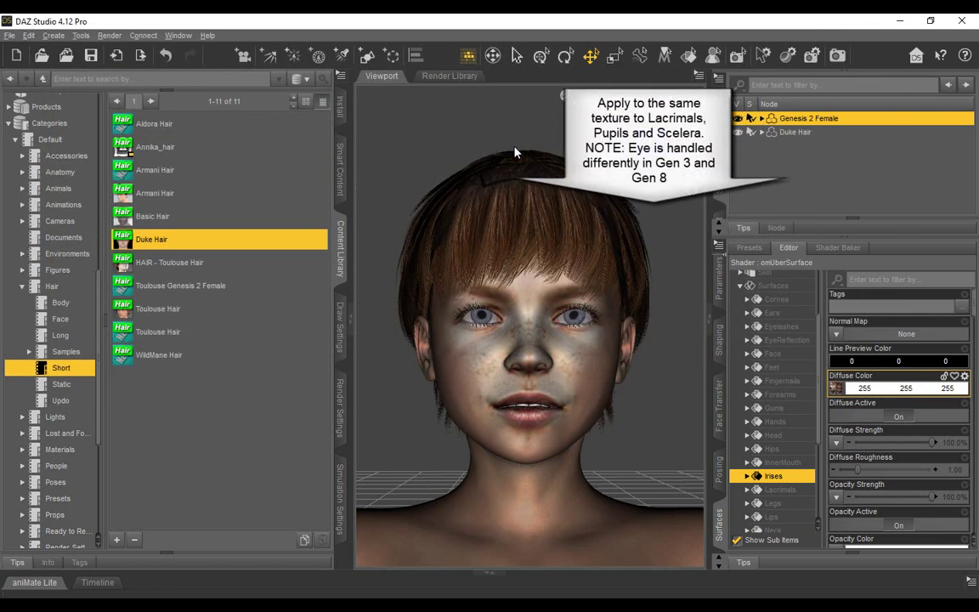
Apply the smoothed eye texture to the Lacrimals diffuse colour
left_click(777, 491)
left_click(836, 388)
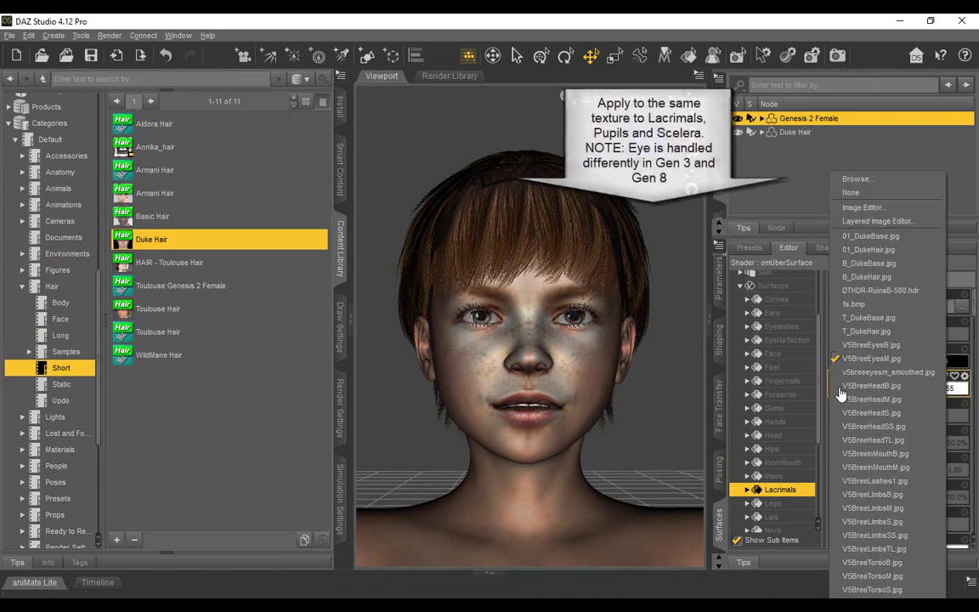
left_click(875, 371)
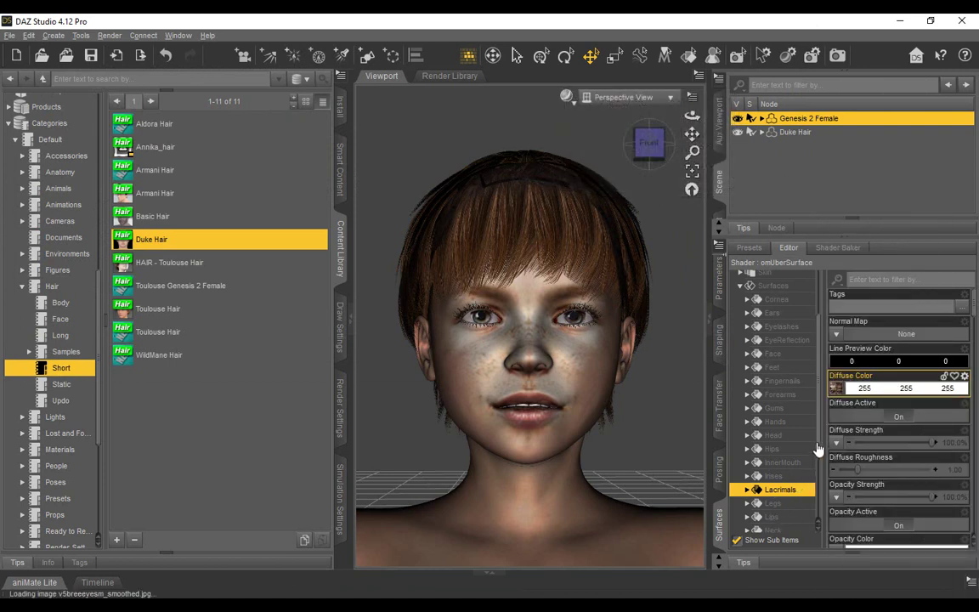
left_click_drag(820, 439, 819, 485)
Assign the smoothed eye texture to the Pupils and the sclera texture to the Sclera diffuse colour
left_click(774, 475)
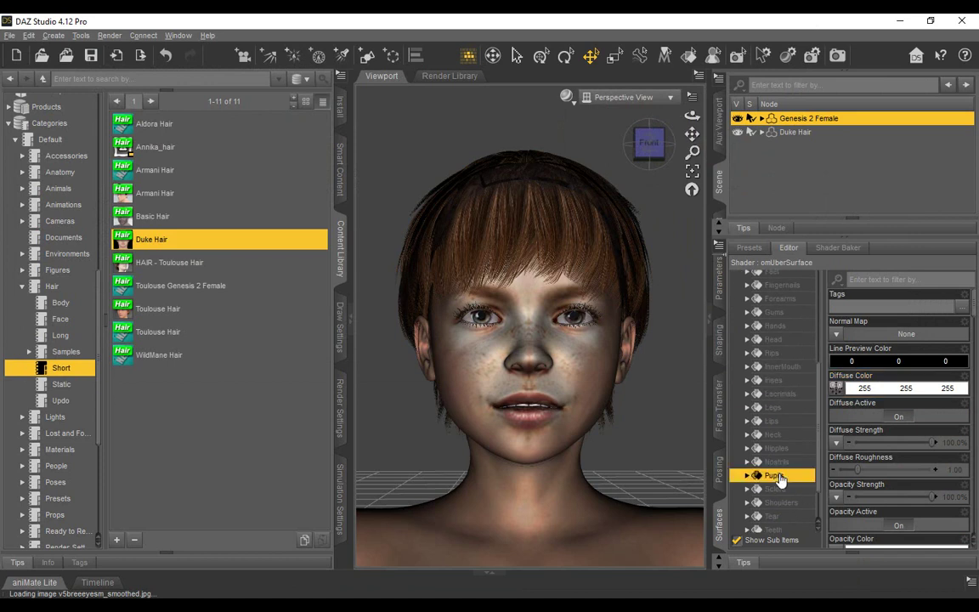
left_click(835, 388)
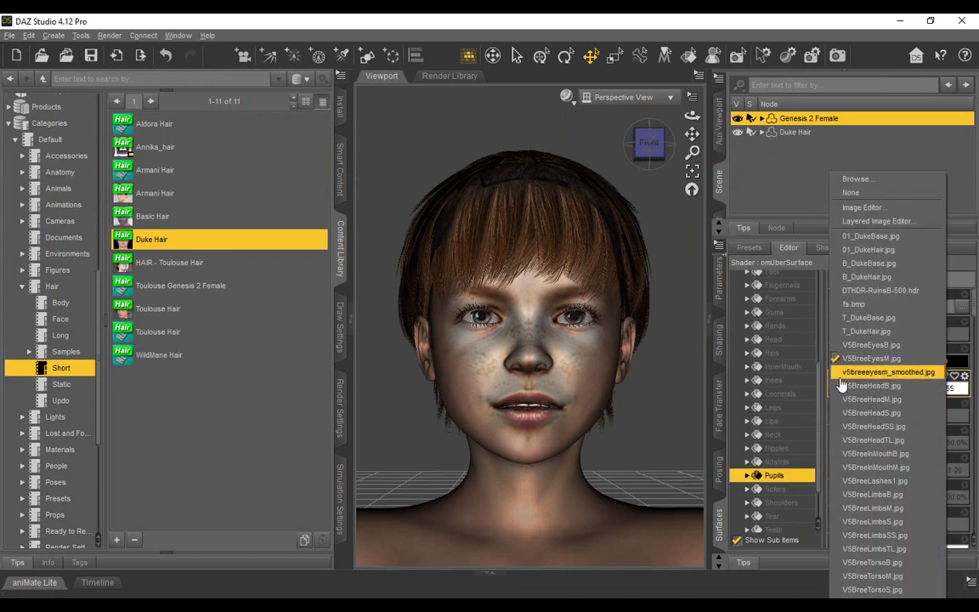
left_click(841, 375)
left_click(775, 489)
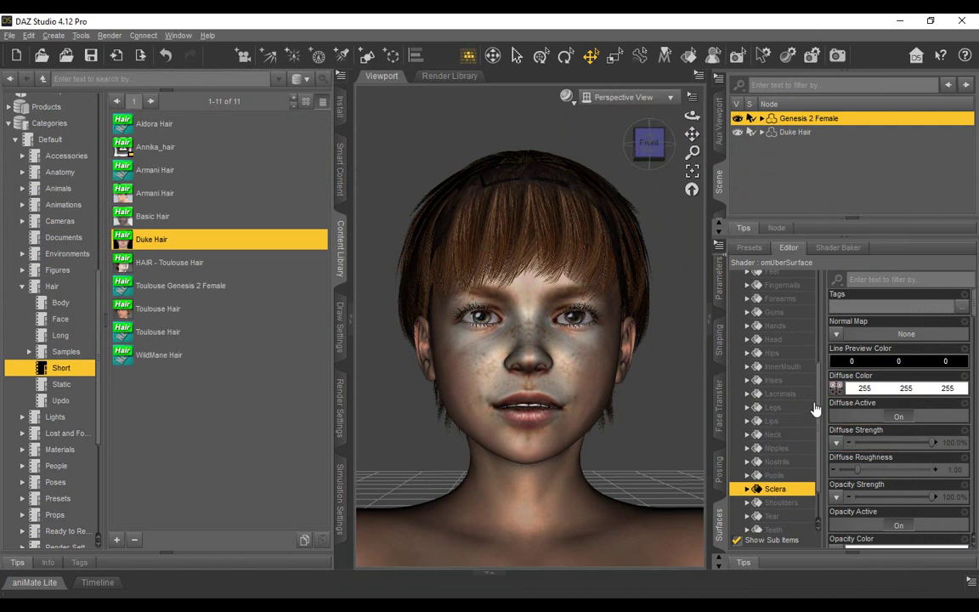
left_click(834, 393)
left_click(841, 378)
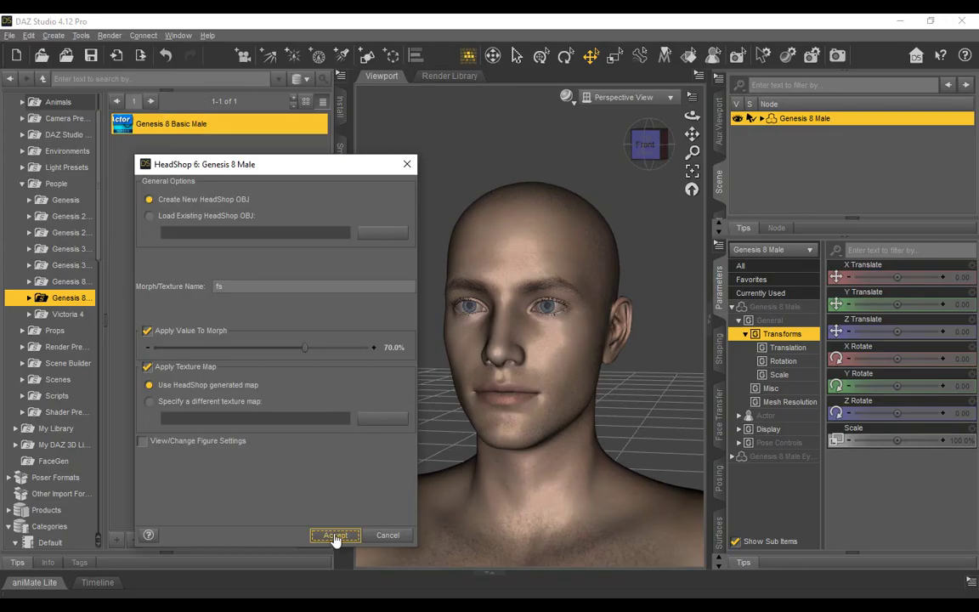
Accept HeadShop's Create New HeadShop OBJ setting and browse for a portrait photo
left_click(335, 537)
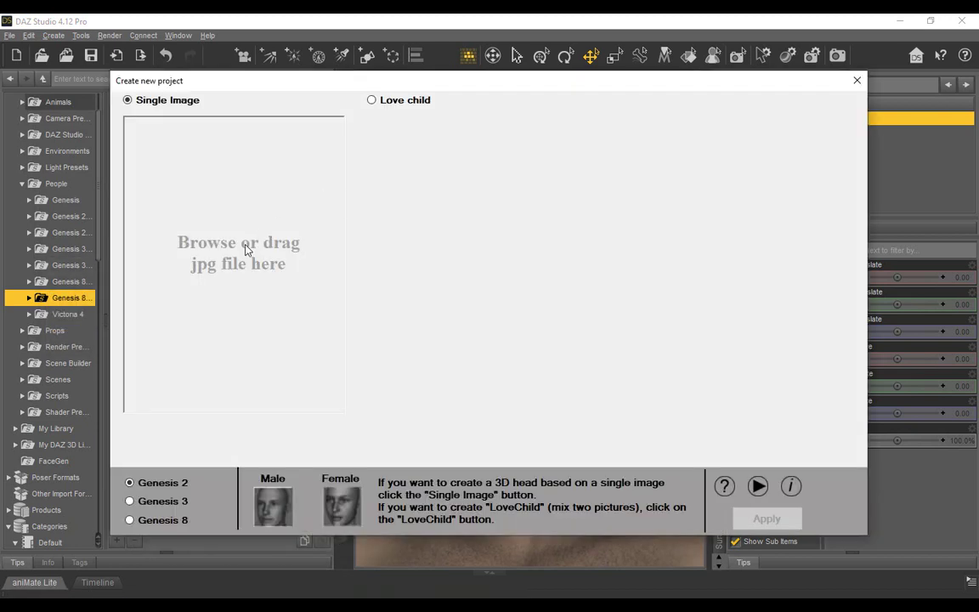
left_click(246, 248)
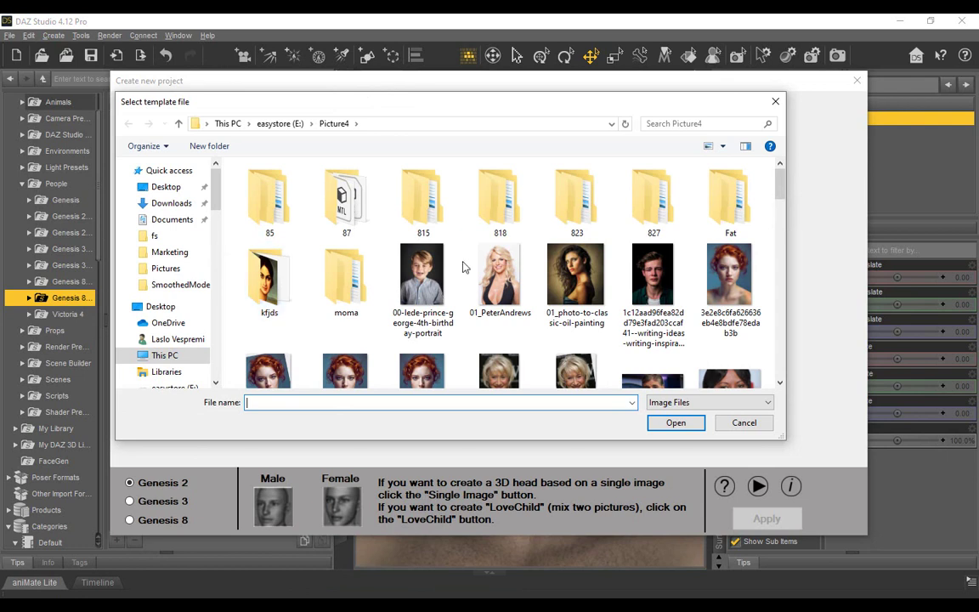
Load the man's portrait, target Genesis 8, fit the head-top guide, and generate the head
left_click_drag(780, 182, 780, 269)
double_click(654, 280)
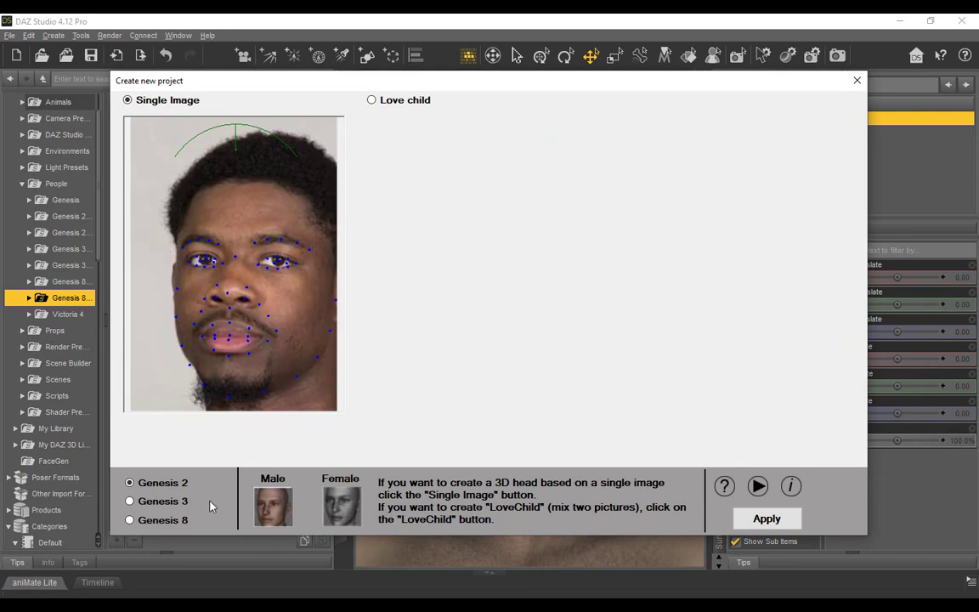
left_click(149, 519)
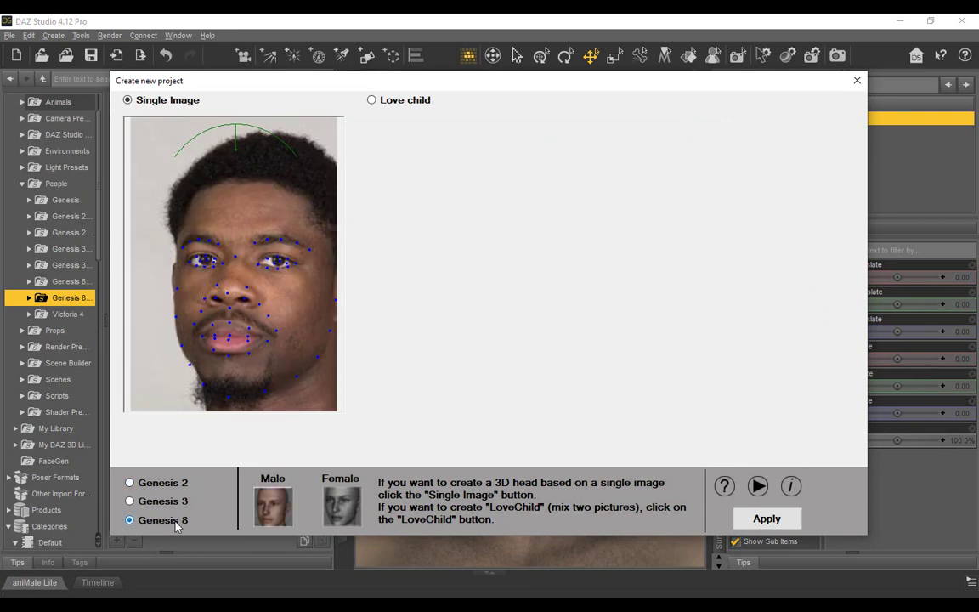
left_click_drag(237, 152, 232, 163)
left_click(766, 518)
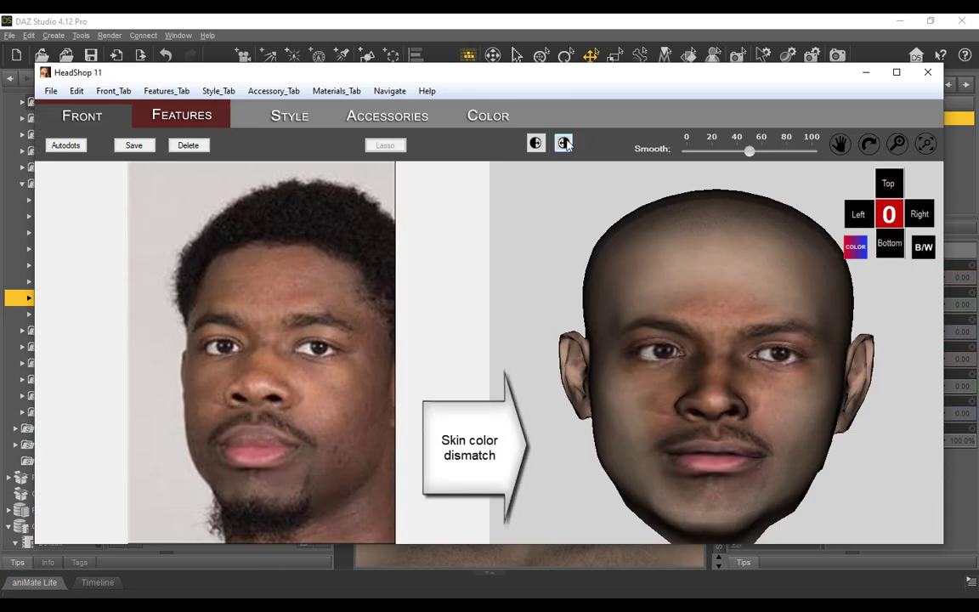
Turn on mirroring, dismiss the hints panel permanently, and export the head to DAZ Studio
left_click(564, 142)
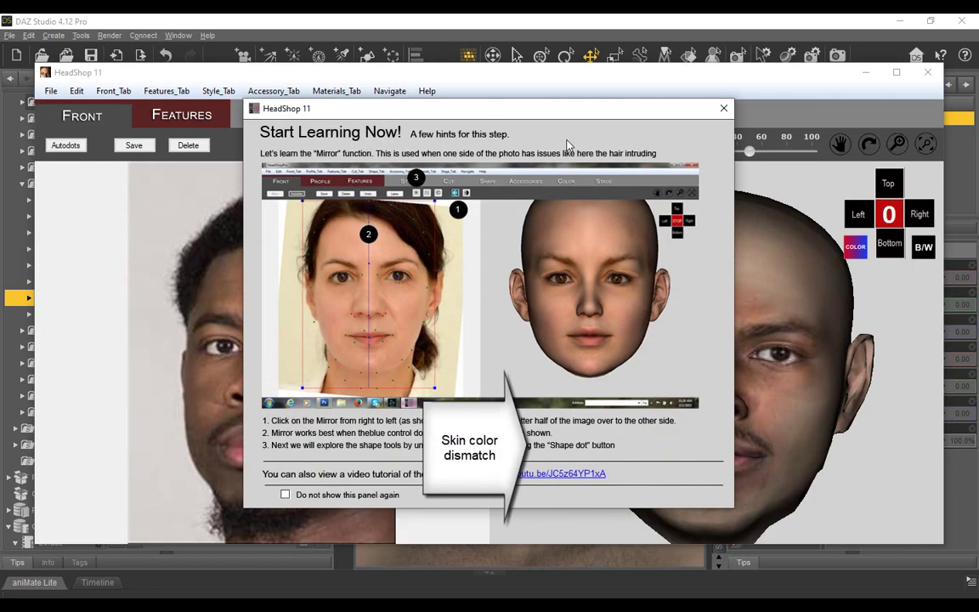
left_click(284, 494)
left_click(723, 111)
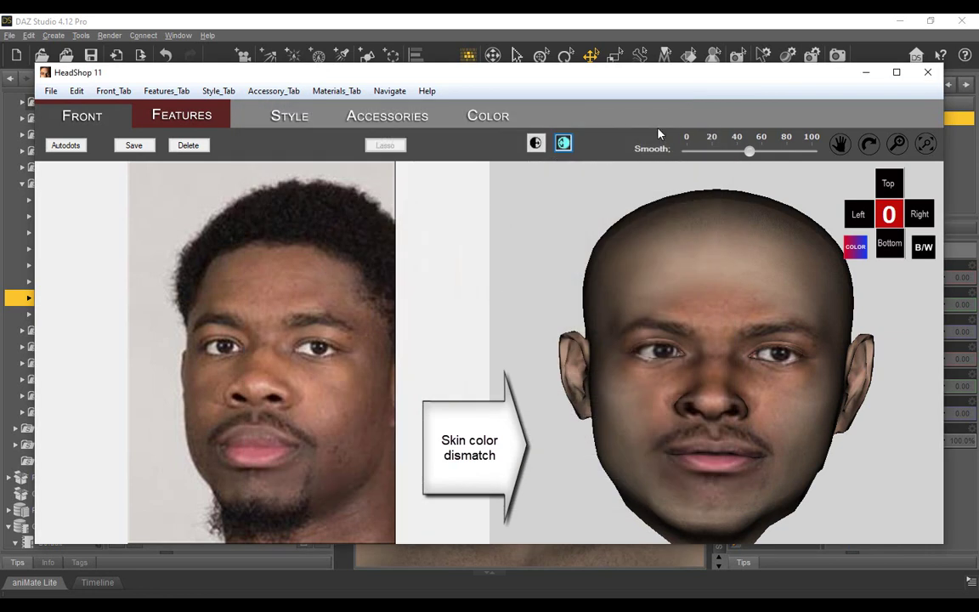
left_click(51, 91)
left_click(75, 125)
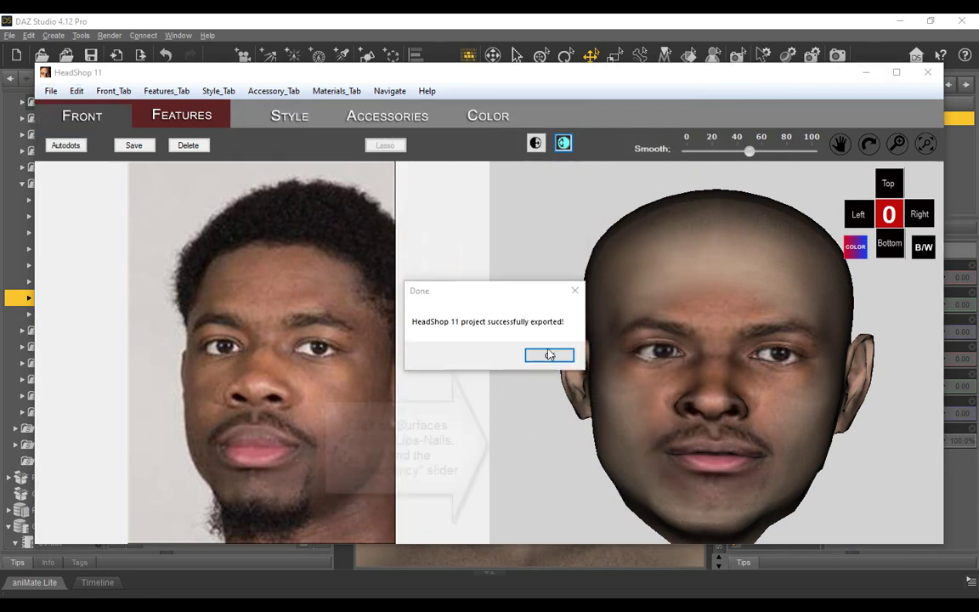
left_click(550, 356)
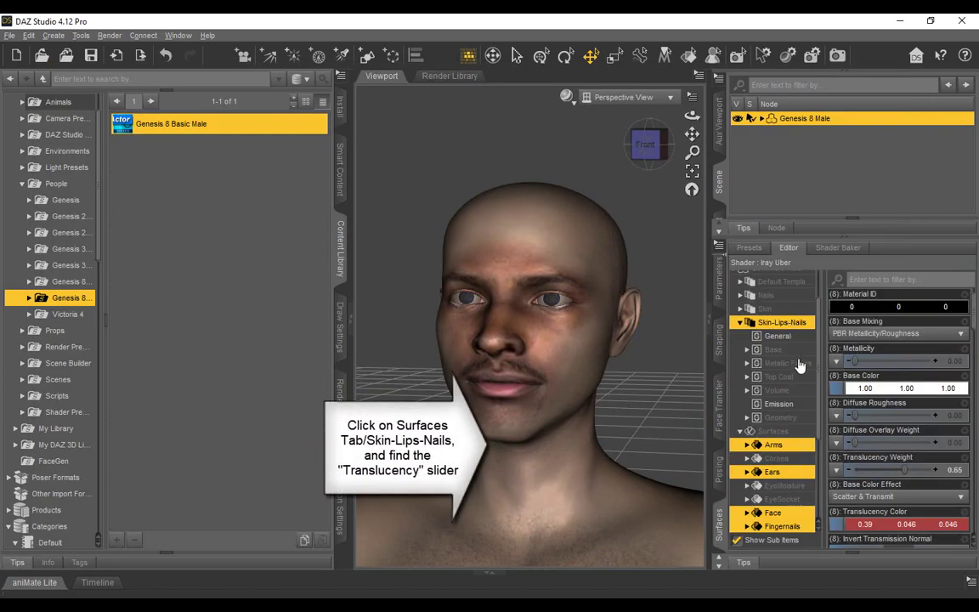
Set the Skin-Lips-Nails Translucency Color to RGB 141, 96, 78
scroll(969, 391, "down", 3)
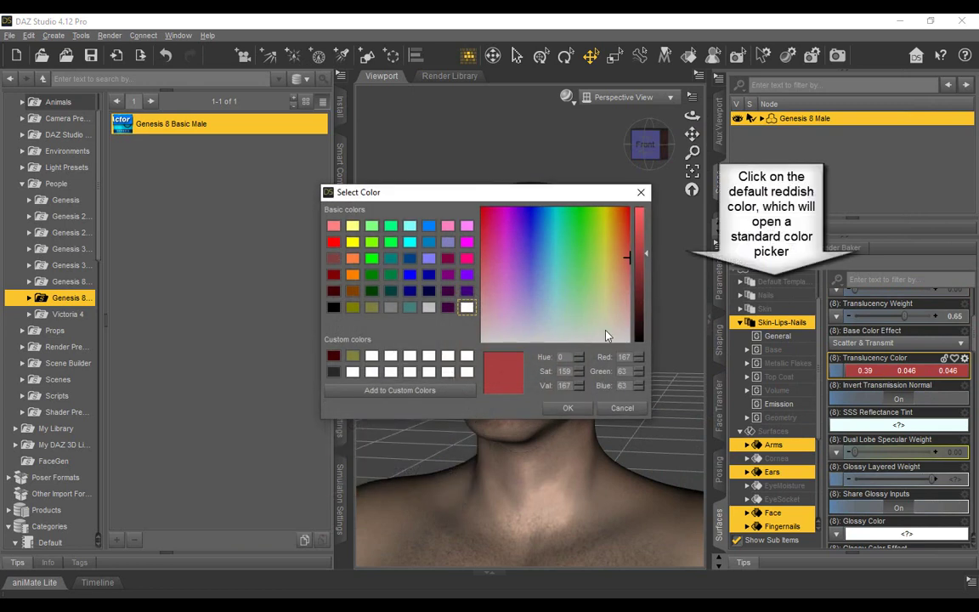
left_click_drag(533, 197, 256, 187)
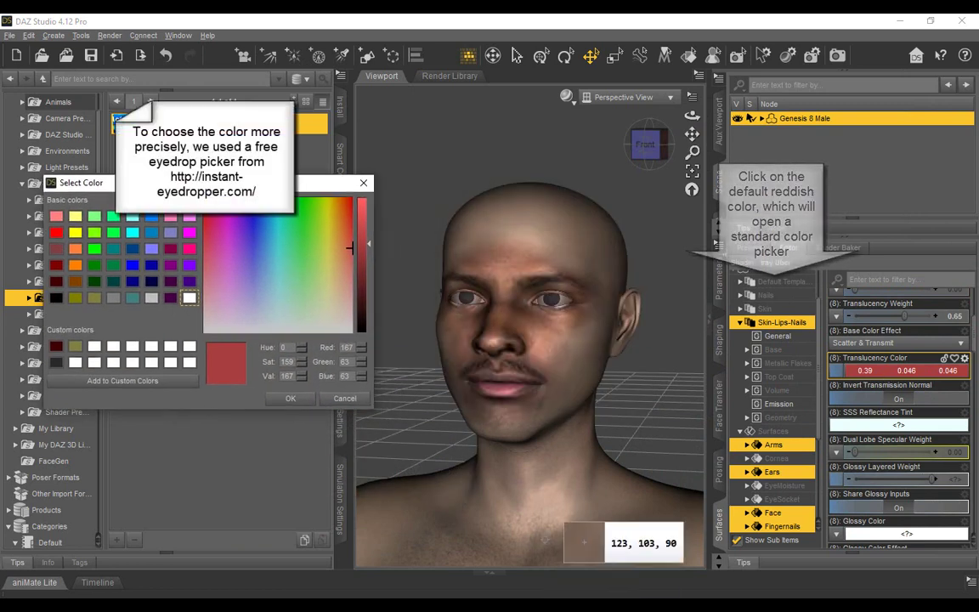
left_click(533, 324)
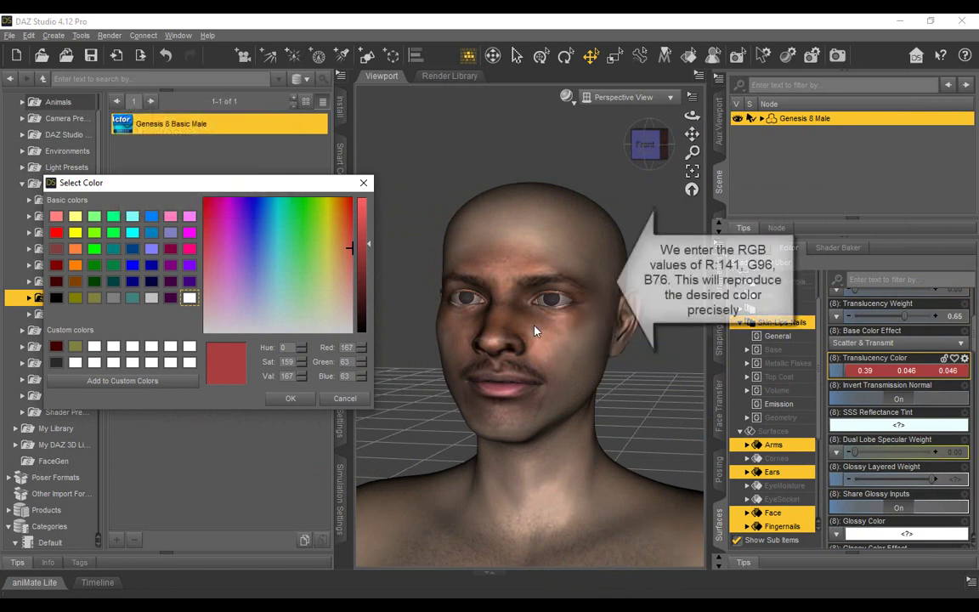
left_click(347, 348)
type("141")
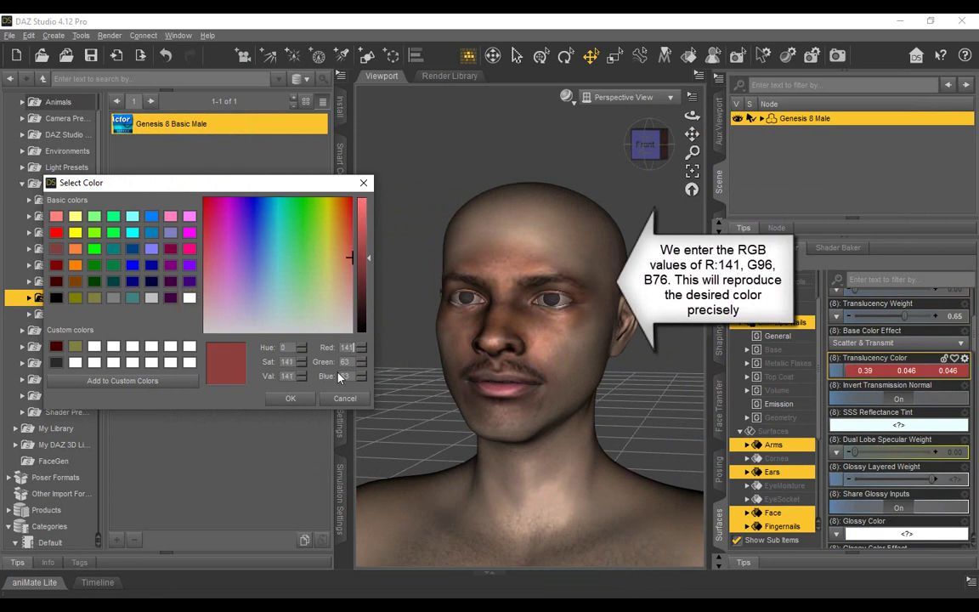
type("9")
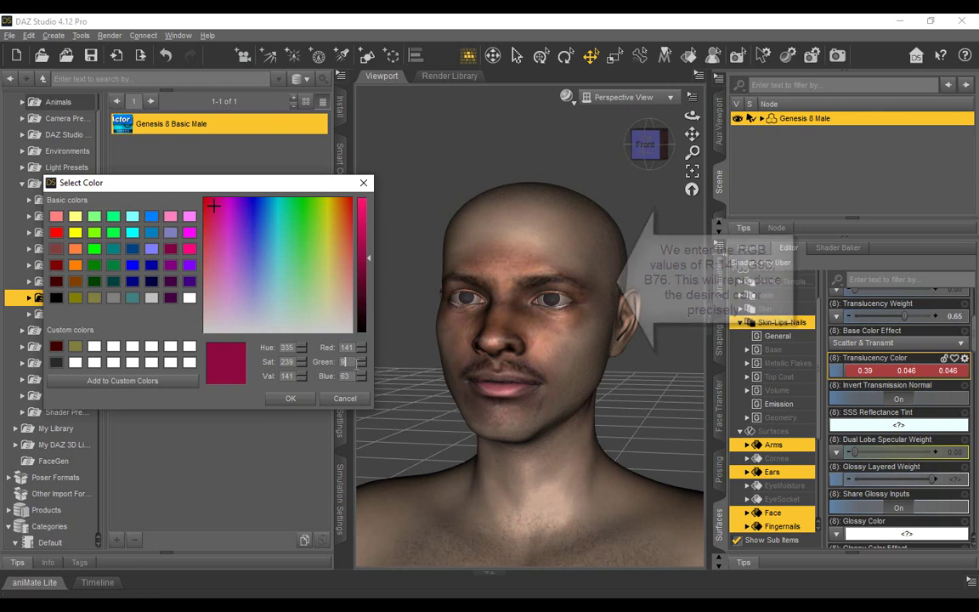
type("6")
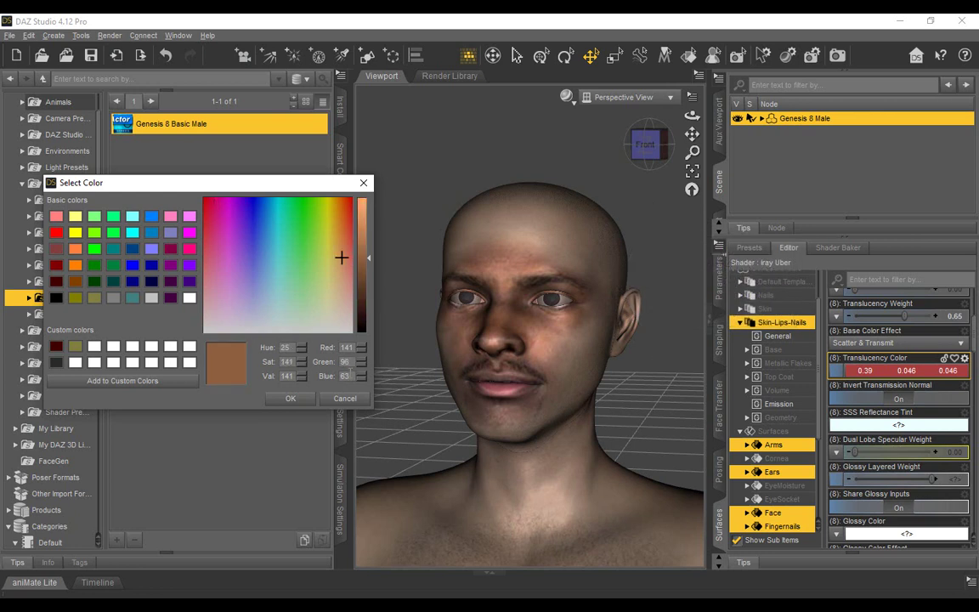
type("78")
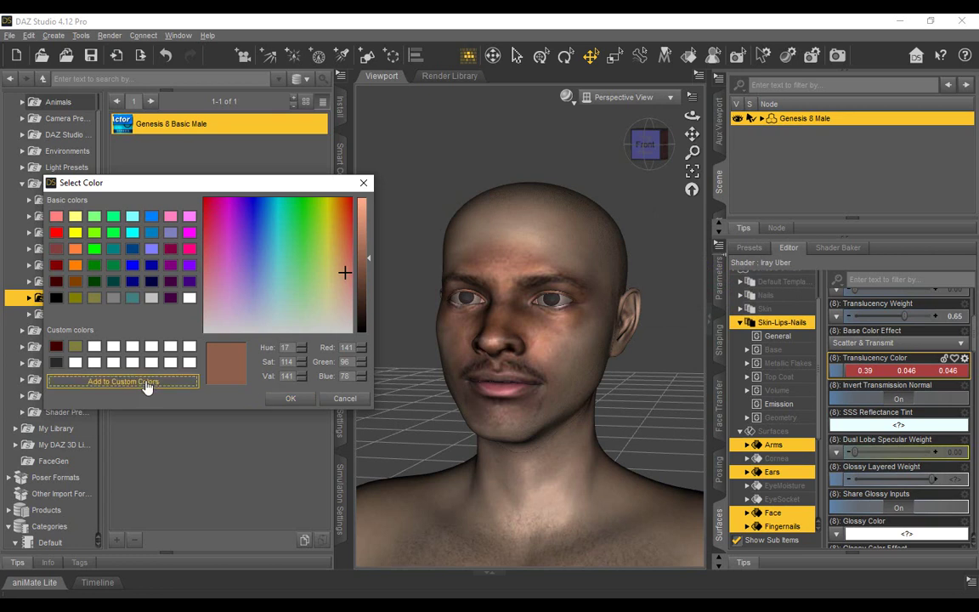
left_click(286, 398)
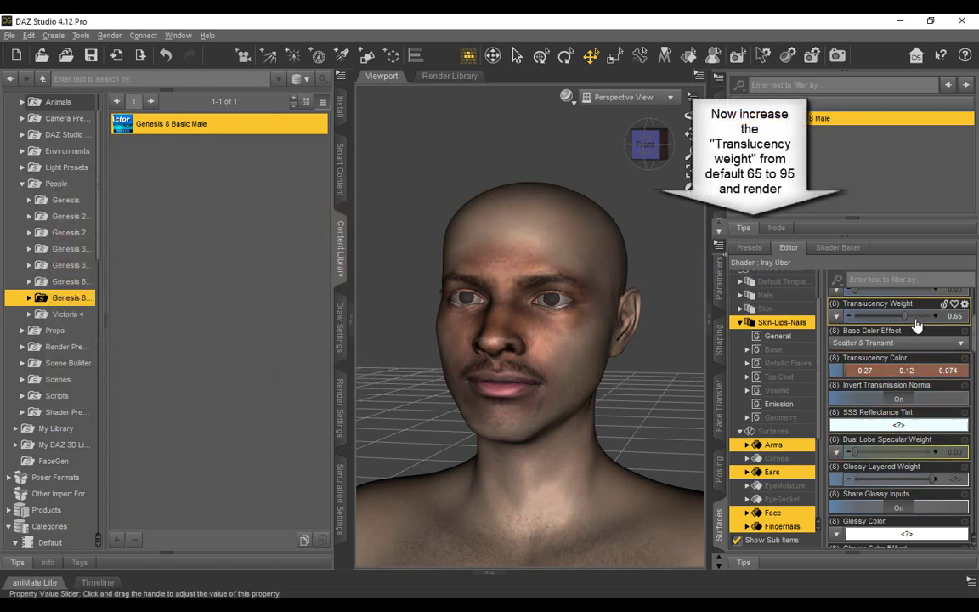
Set Translucency Weight to 0.81, then start and cancel an Iray test render
left_click_drag(905, 316, 916, 316)
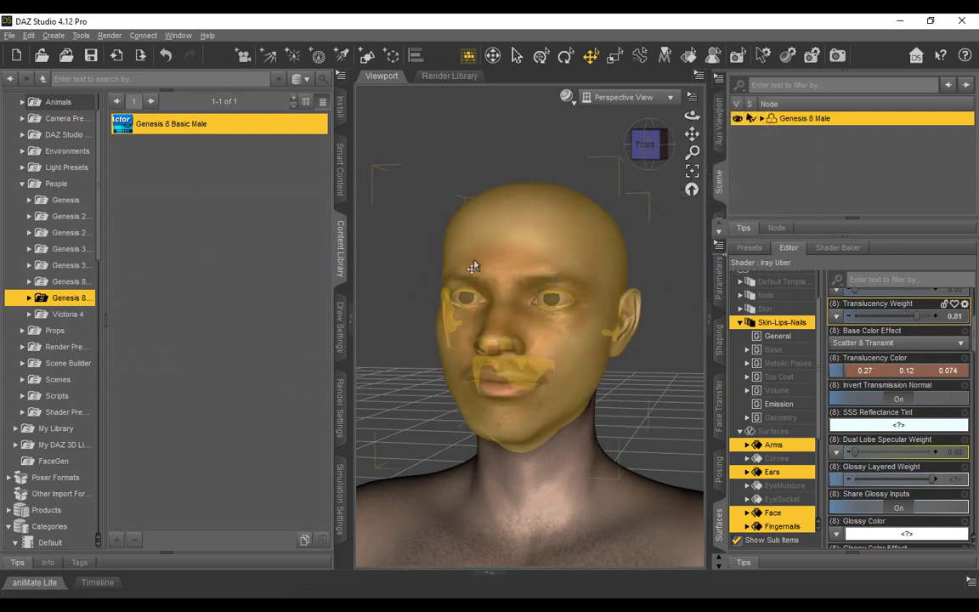
left_click(835, 57)
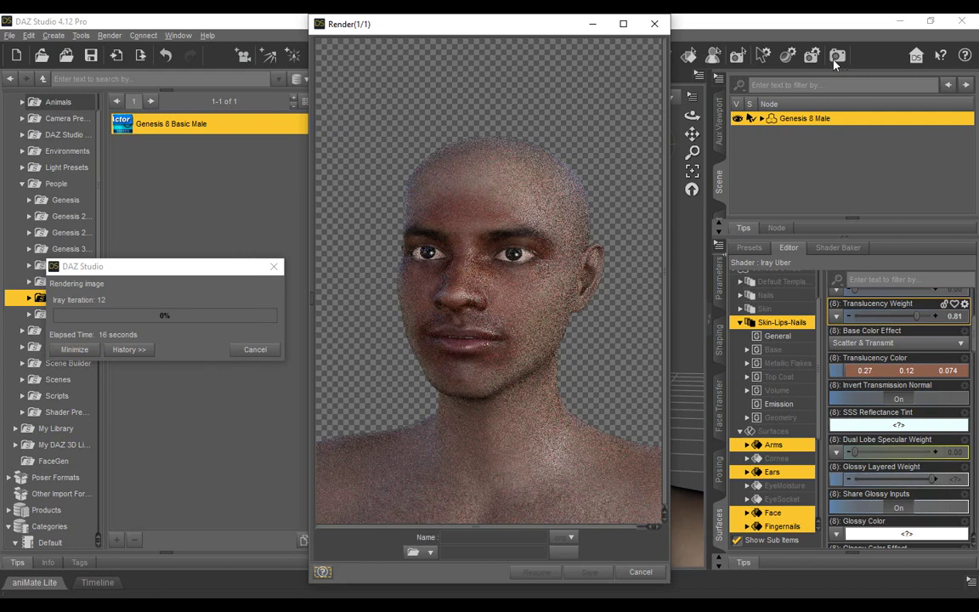
left_click(640, 570)
left_click(459, 318)
left_click(655, 26)
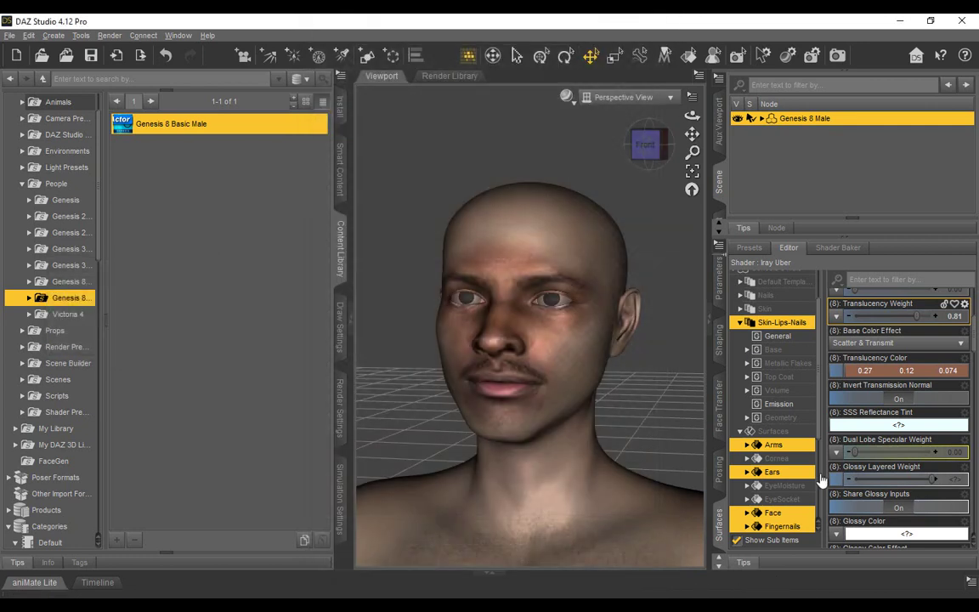
Select only the Lips surface, set its Translucency Weight to 0.67, and render again
scroll(820, 421, "down", 2)
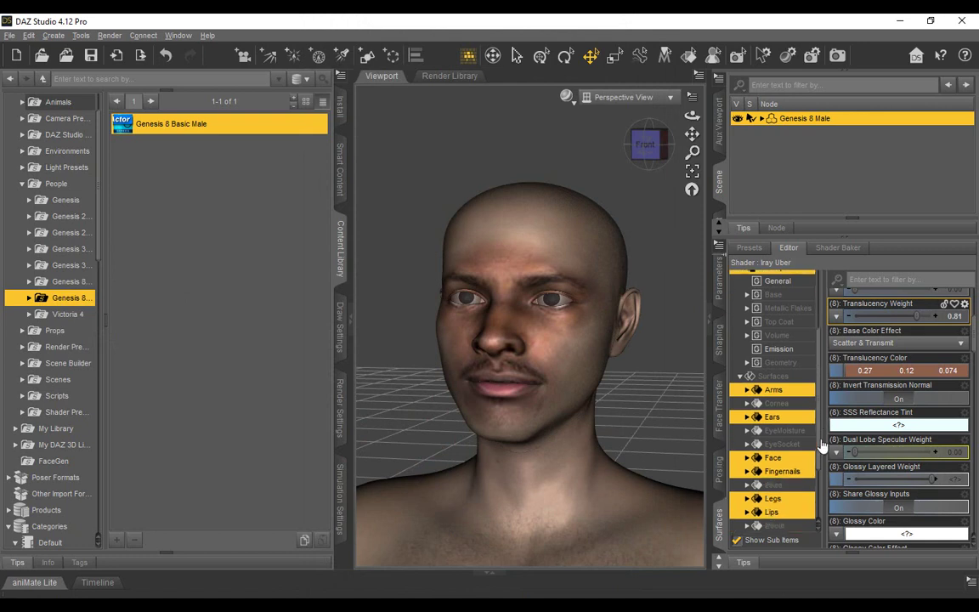
left_click(787, 512)
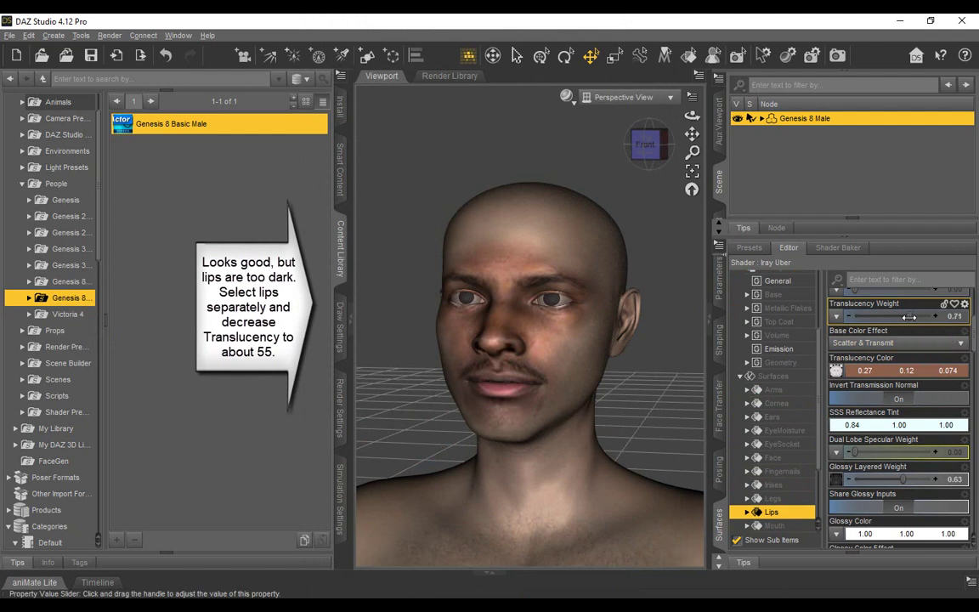
left_click_drag(908, 317, 906, 316)
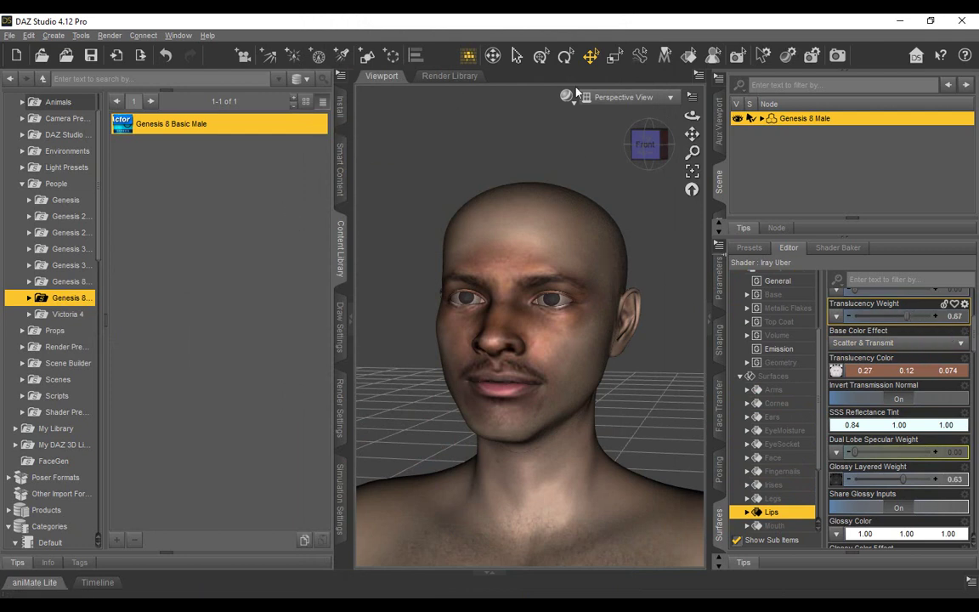
left_click(837, 57)
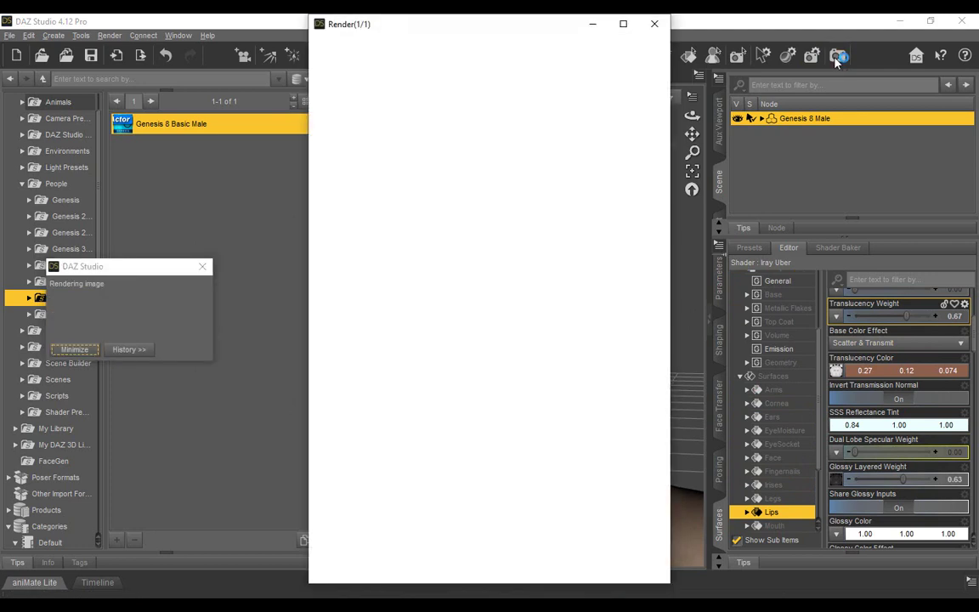